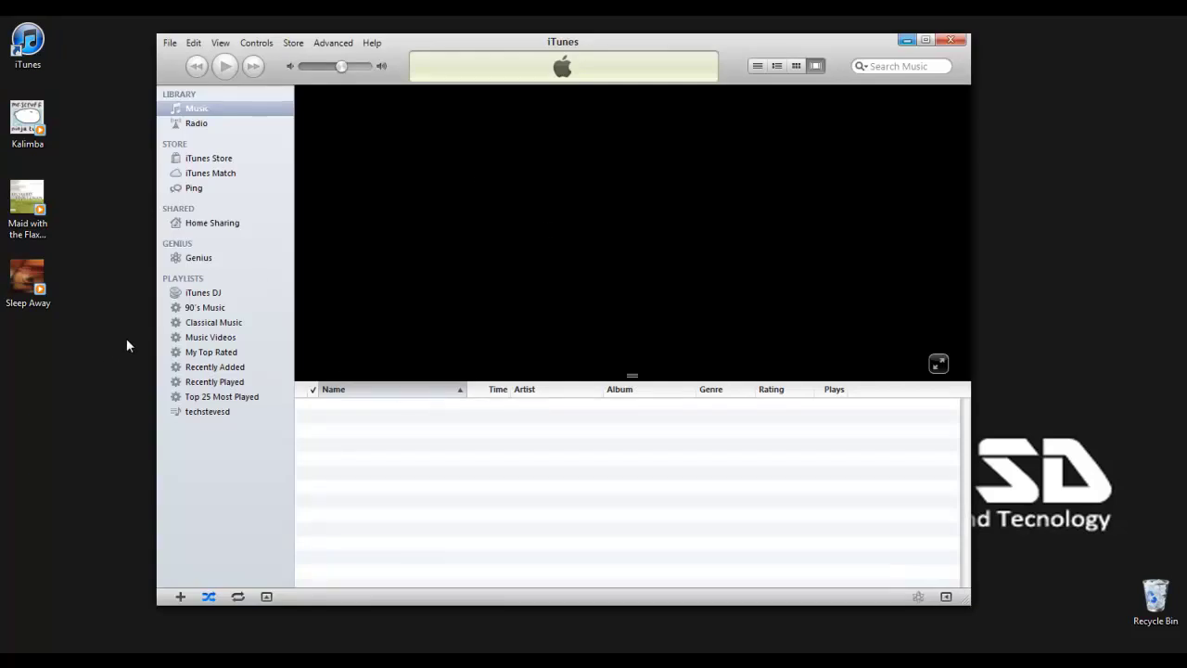
- Add the Kalimba, Maid with the Flaxen Hair and Sleep Away files from the desktop to the iTunes music library
drag(126, 338, 15, 115)
drag(21, 188, 196, 111)
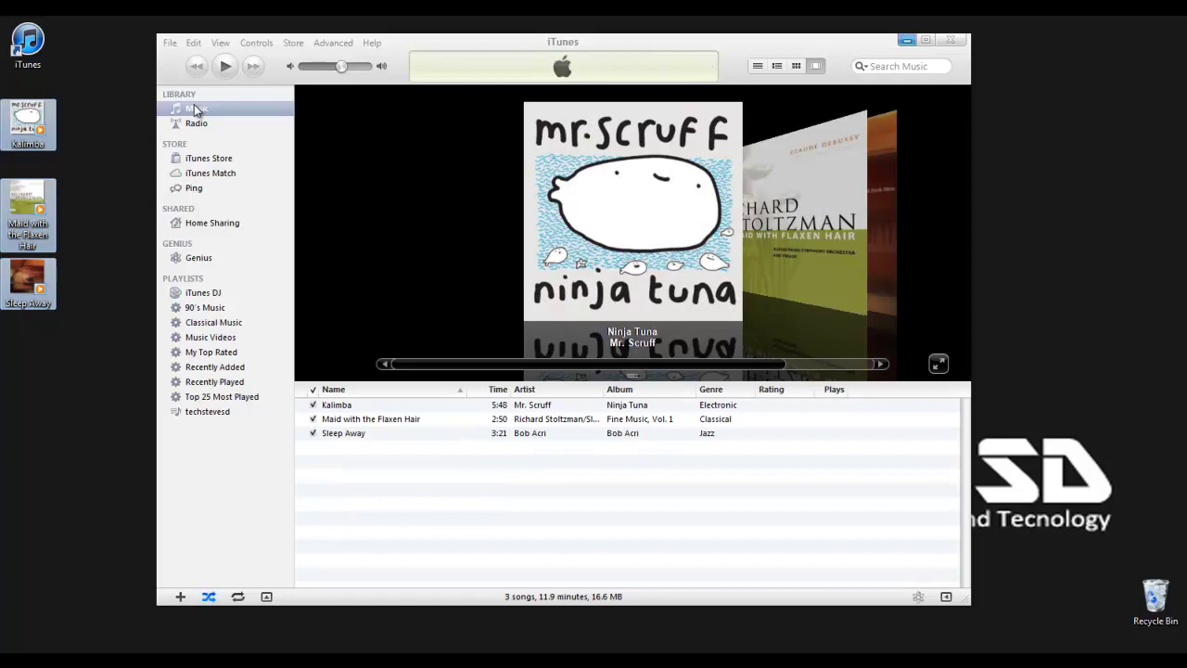
click(193, 108)
click(413, 453)
- Add all three songs to the techstevesd playlist, open the playlist to check it, and minimize iTunes
click(340, 404)
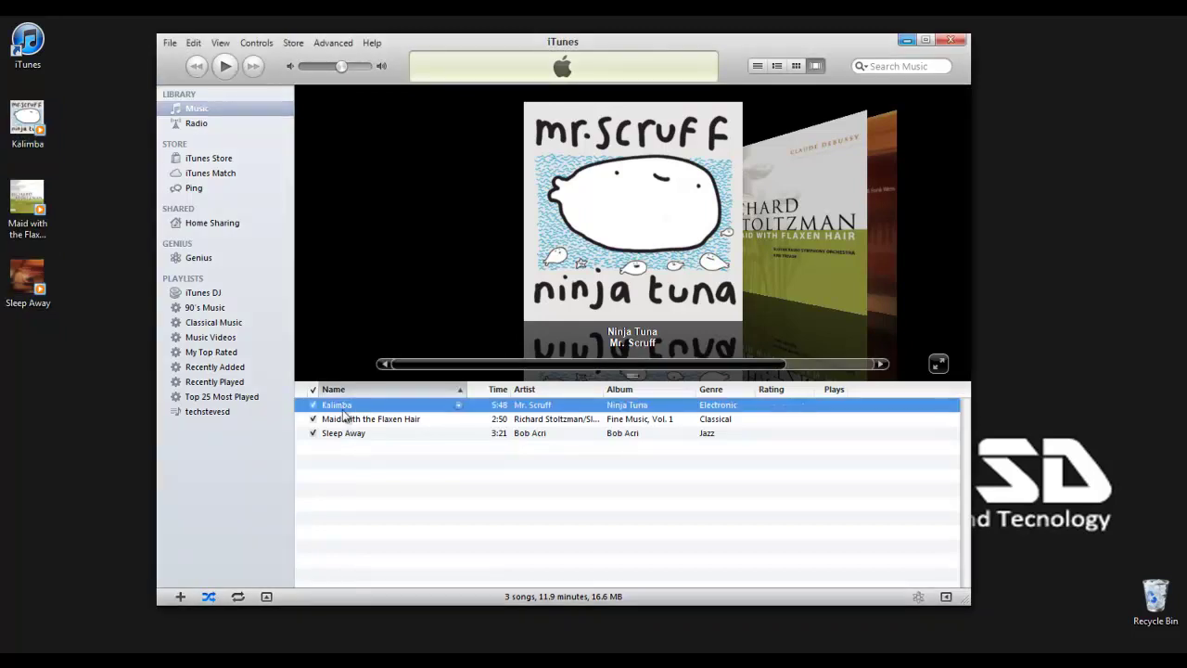
shift+click(353, 436)
drag(352, 432, 238, 413)
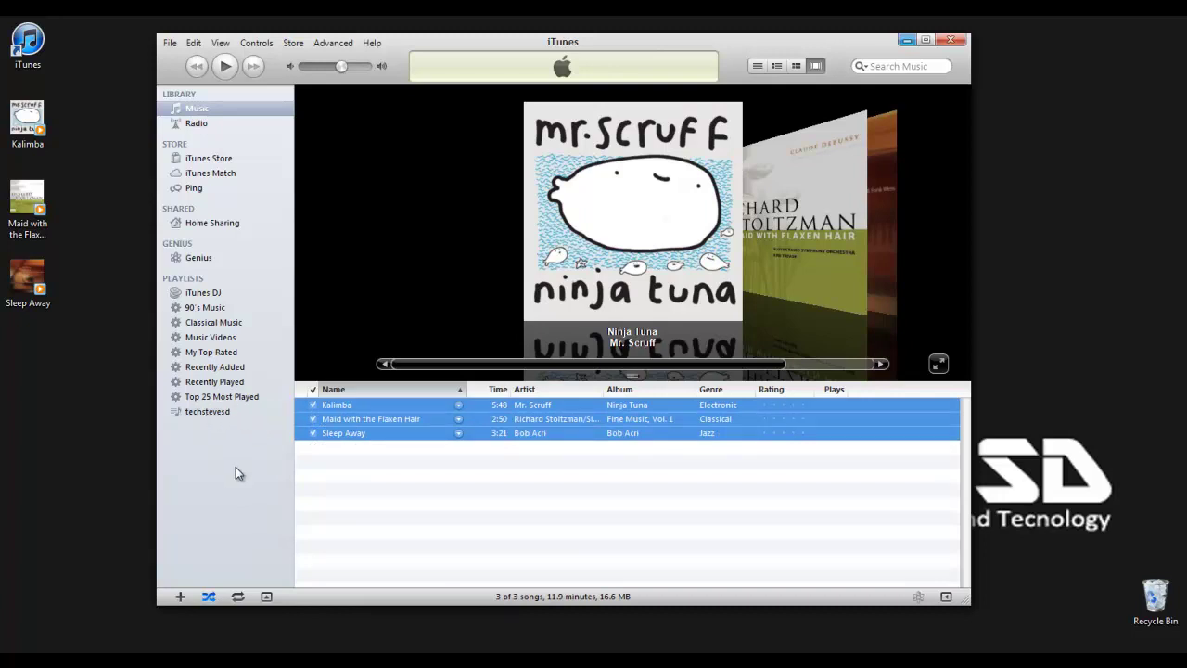
click(216, 418)
click(216, 414)
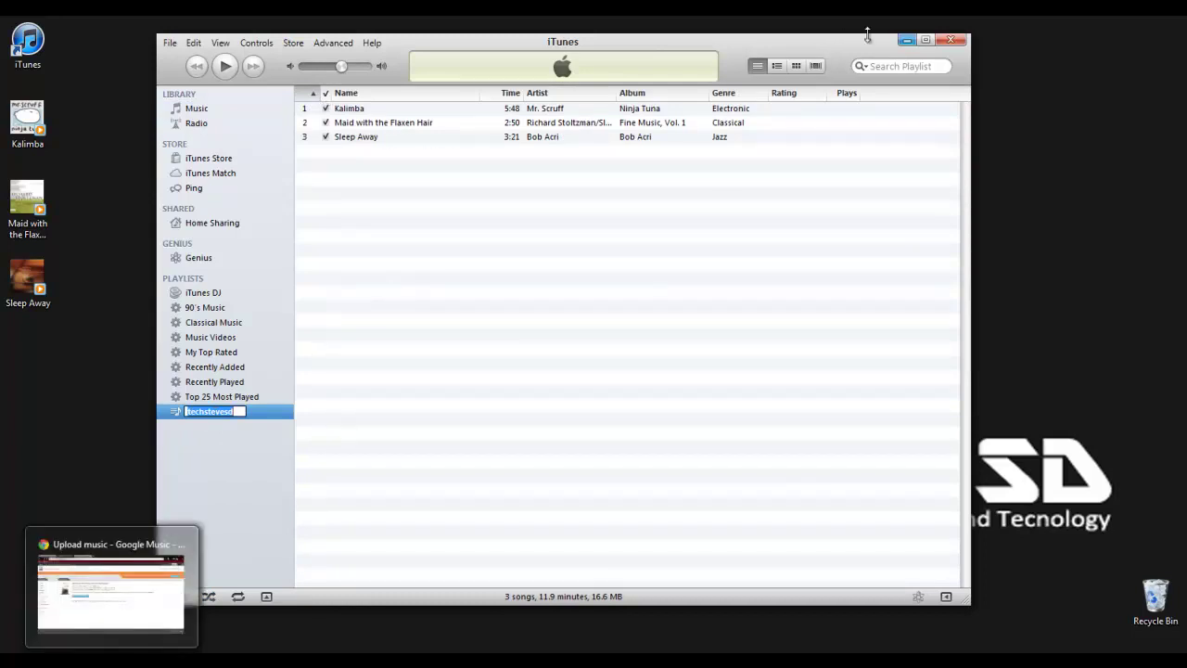
click(907, 40)
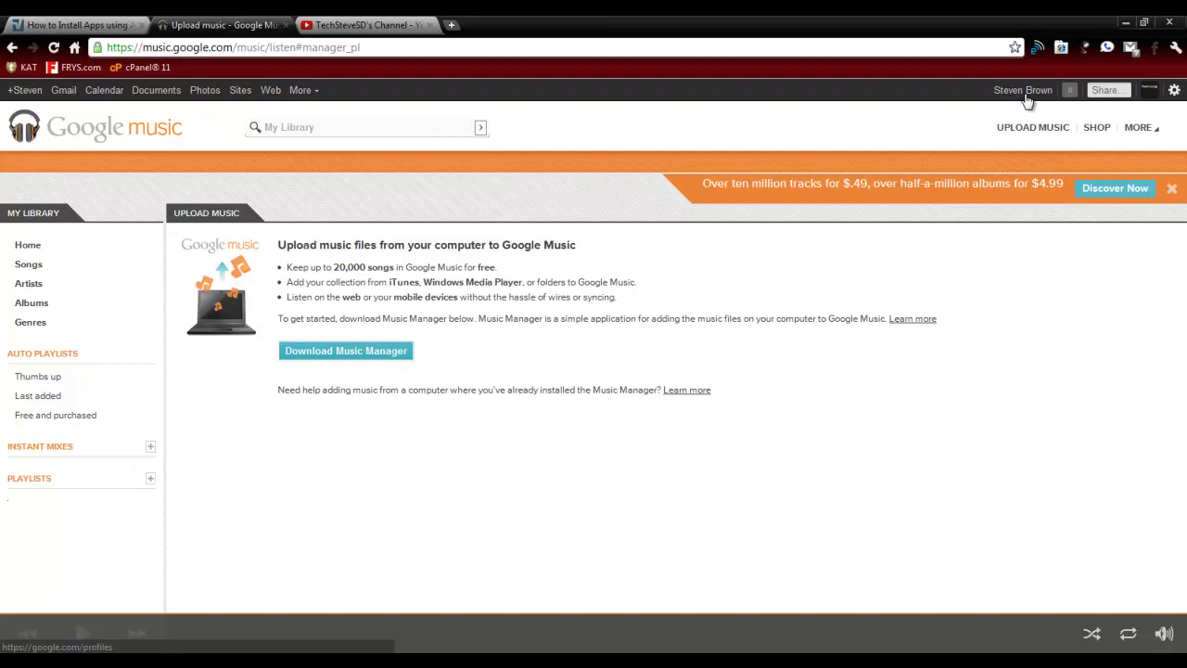
- Download Music Manager from the Google Music upload page, run its installer and minimize the browser
click(346, 357)
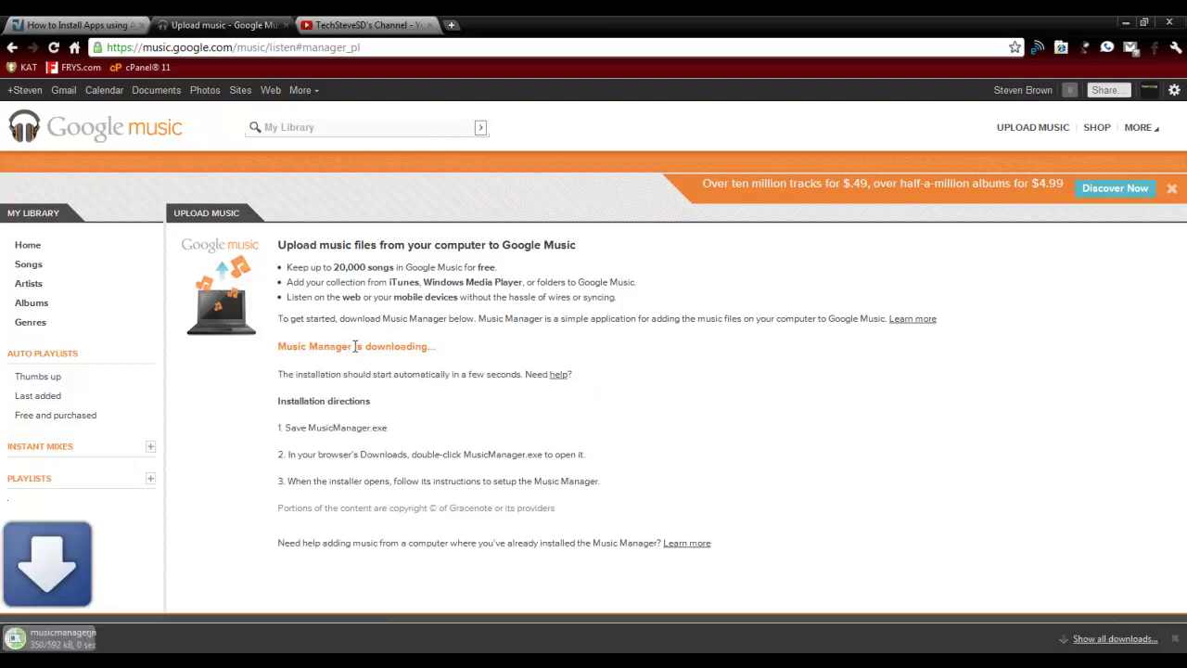
click(76, 640)
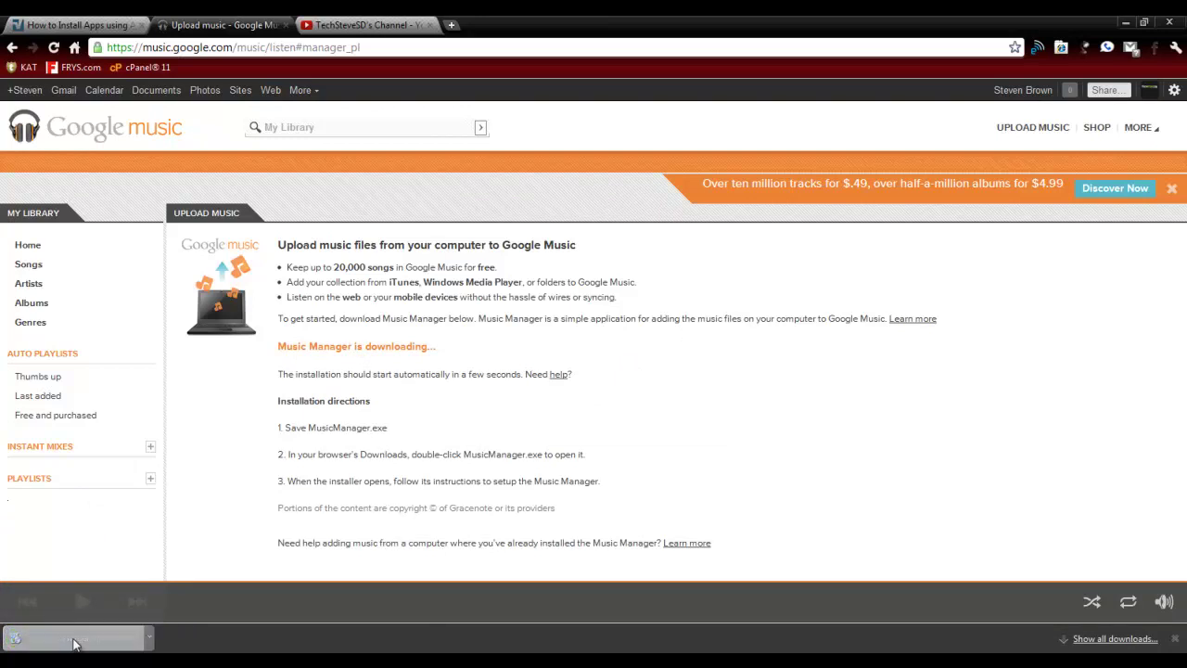
click(636, 354)
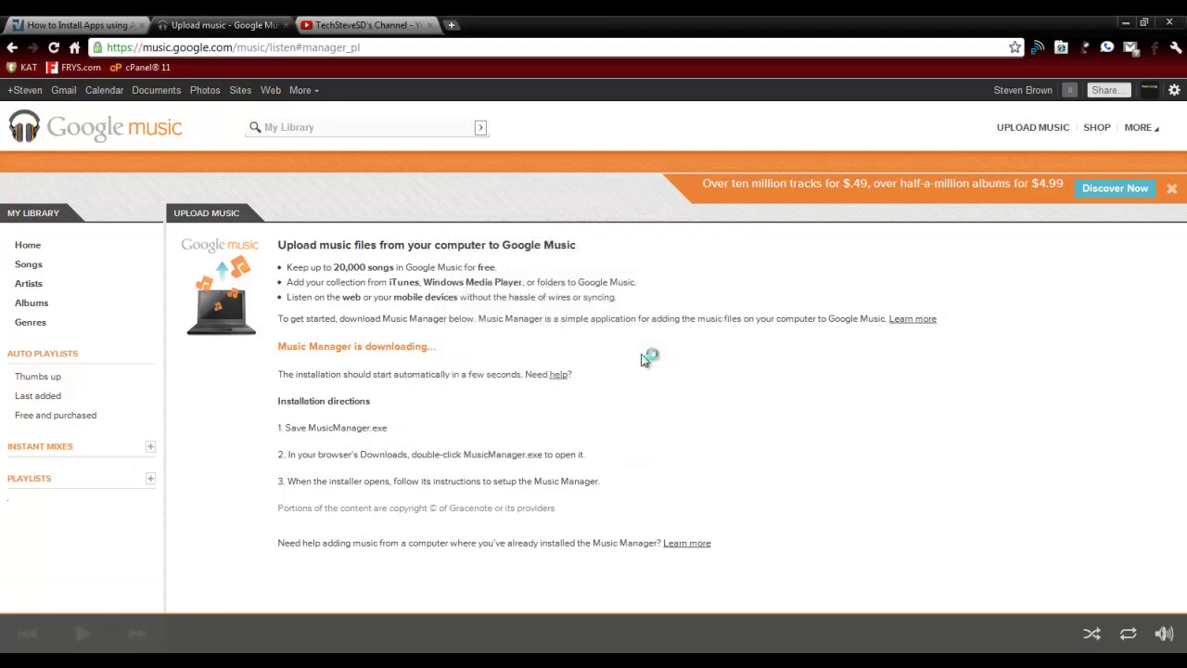
click(1125, 22)
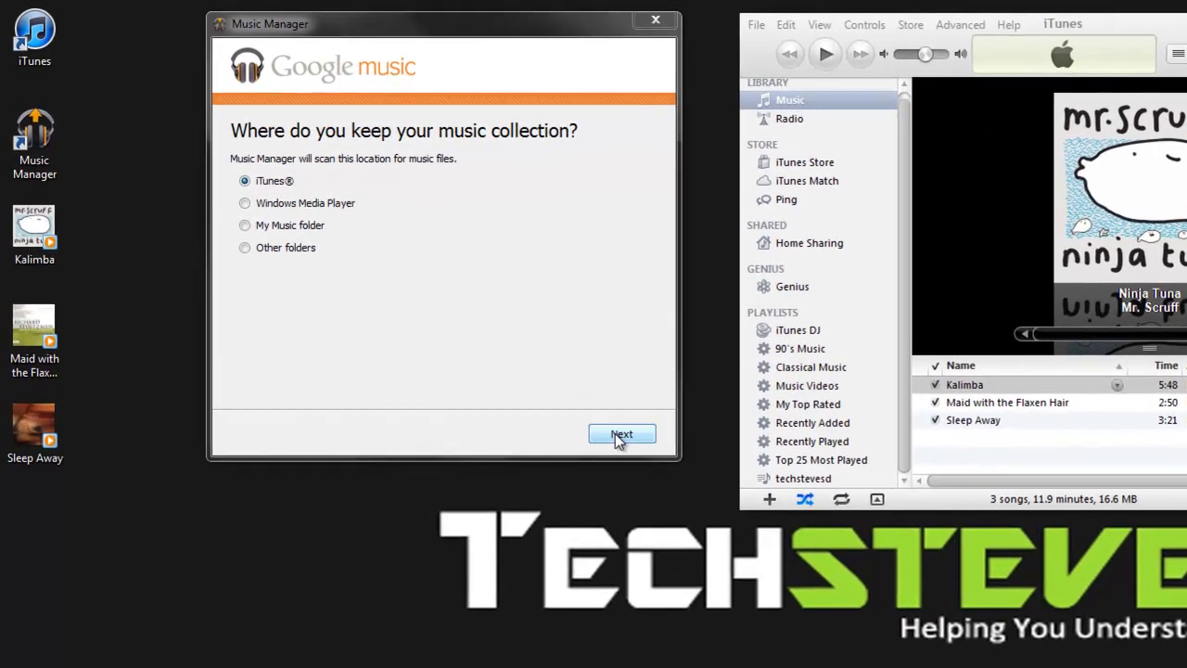
- Set iTunes as the music collection location and choose to upload all songs and playlists, without podcasts
click(497, 362)
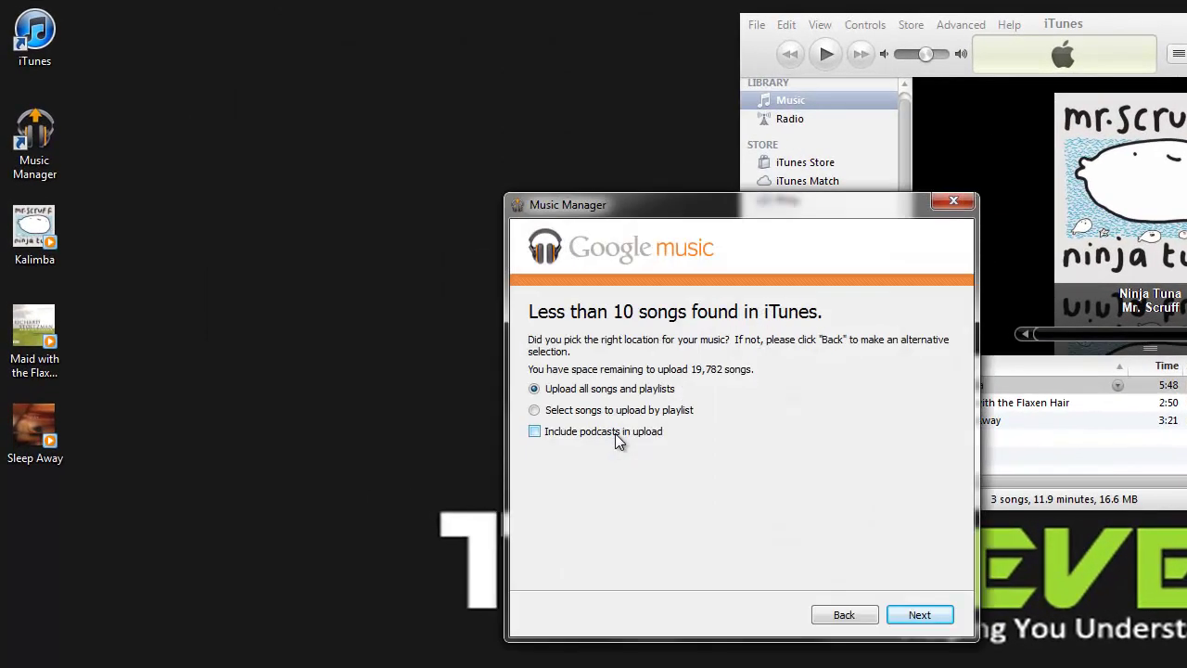
drag(616, 203, 406, 103)
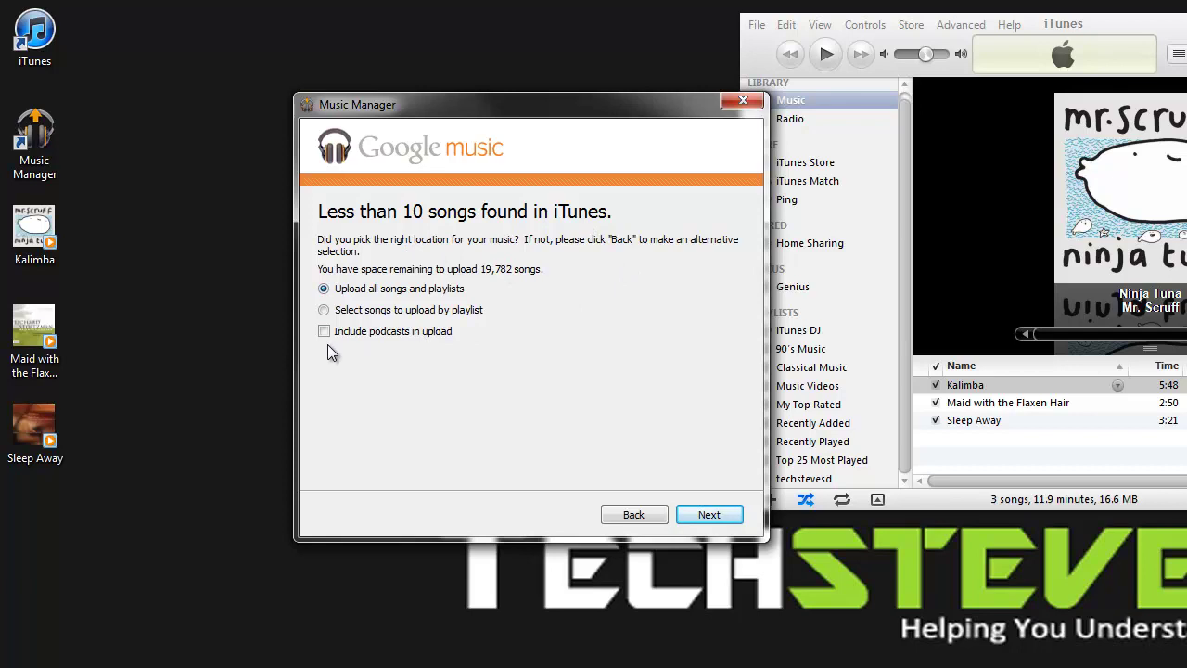
click(703, 513)
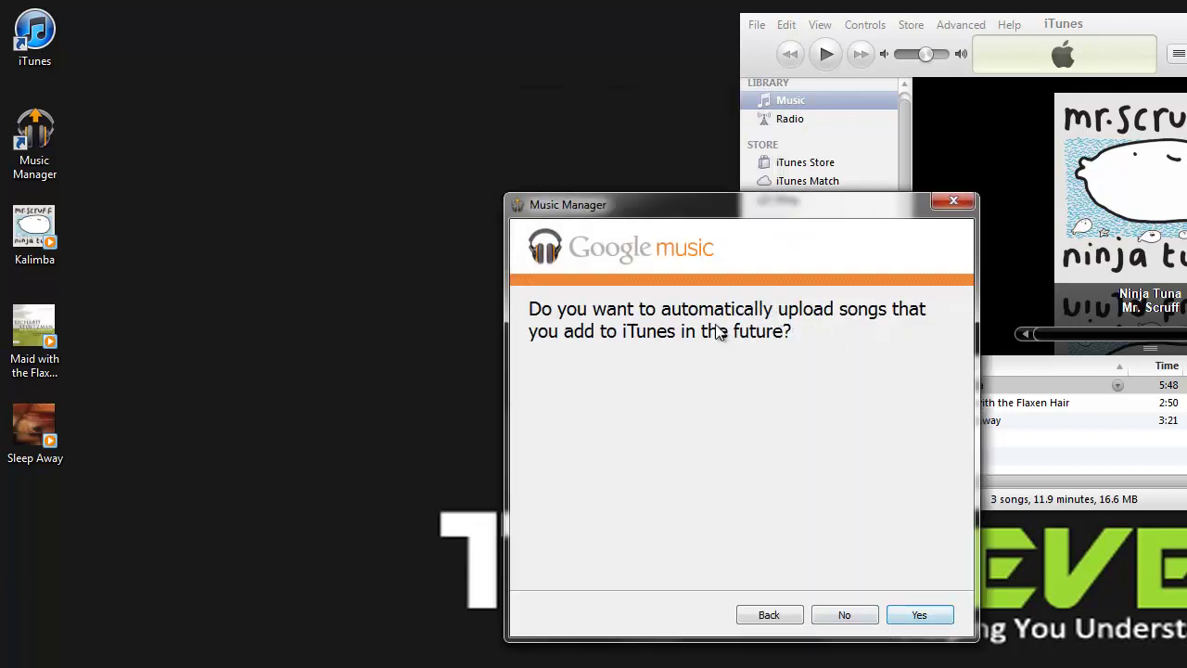
- Agree to automatically upload songs added to iTunes in the future and finish the Music Manager setup
drag(682, 206, 394, 48)
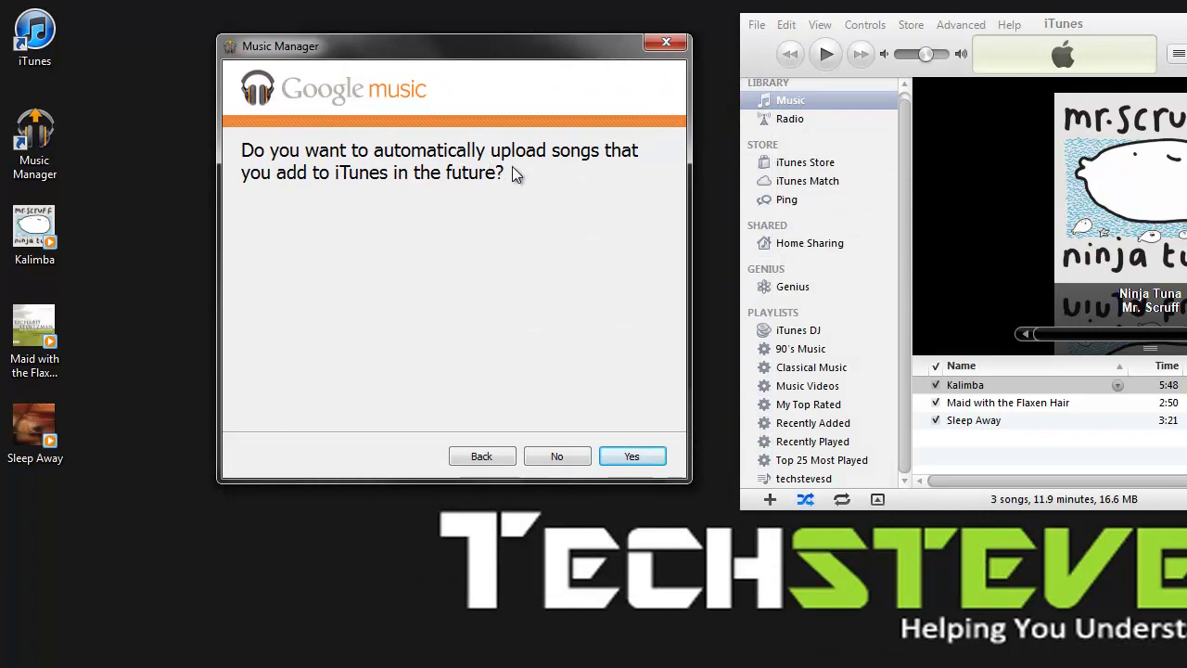
click(633, 455)
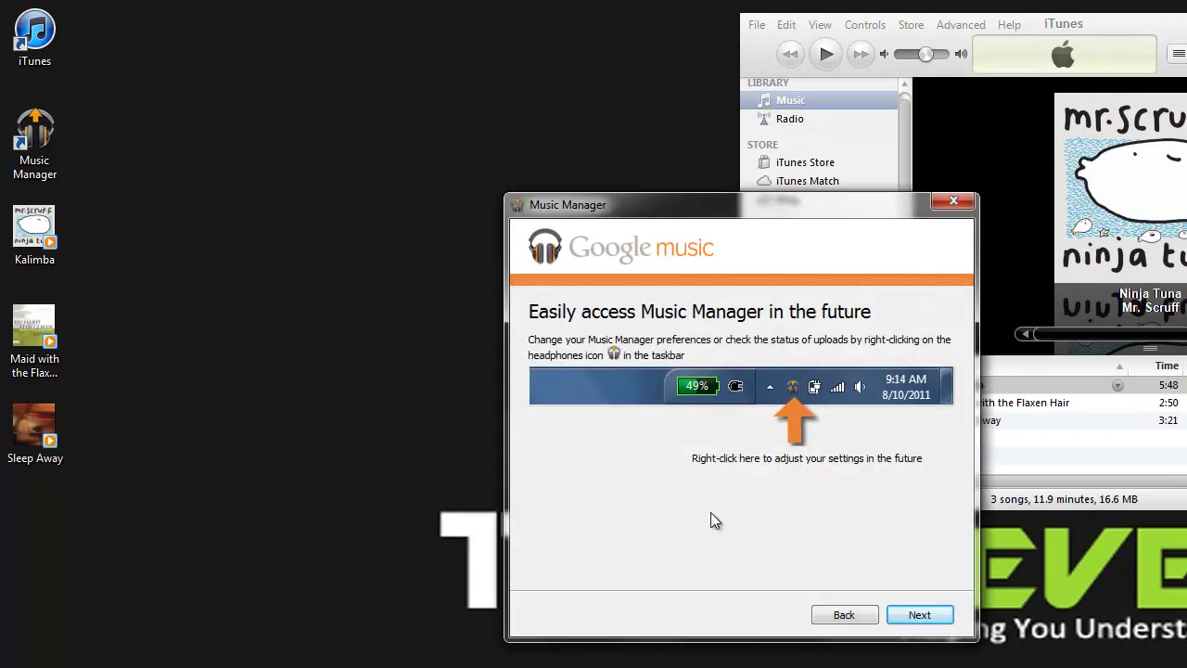
drag(625, 199, 377, 60)
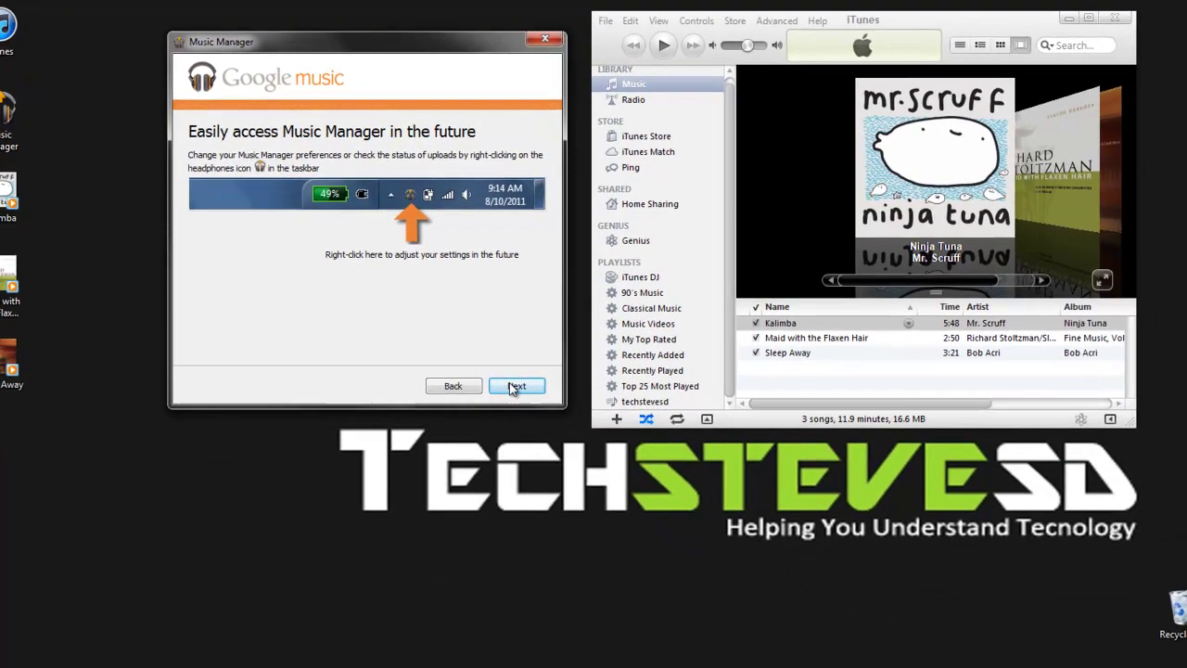
click(650, 460)
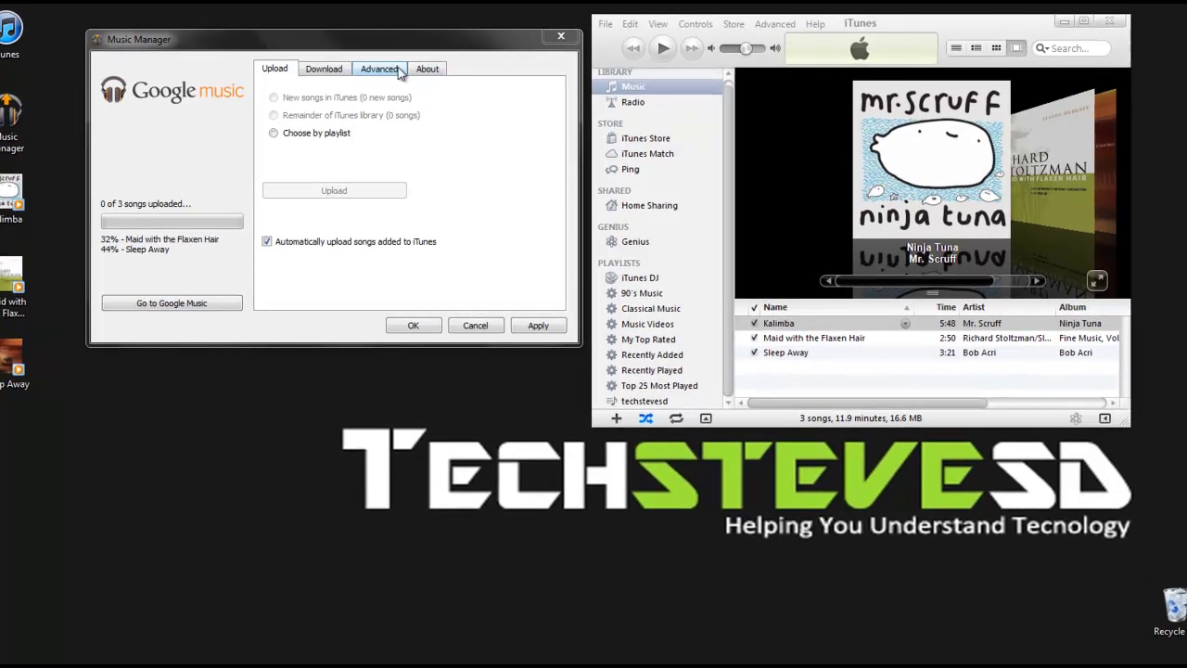
- Review Music Manager's advanced settings, including the upload bandwidth choices, and its download and upload options
click(399, 73)
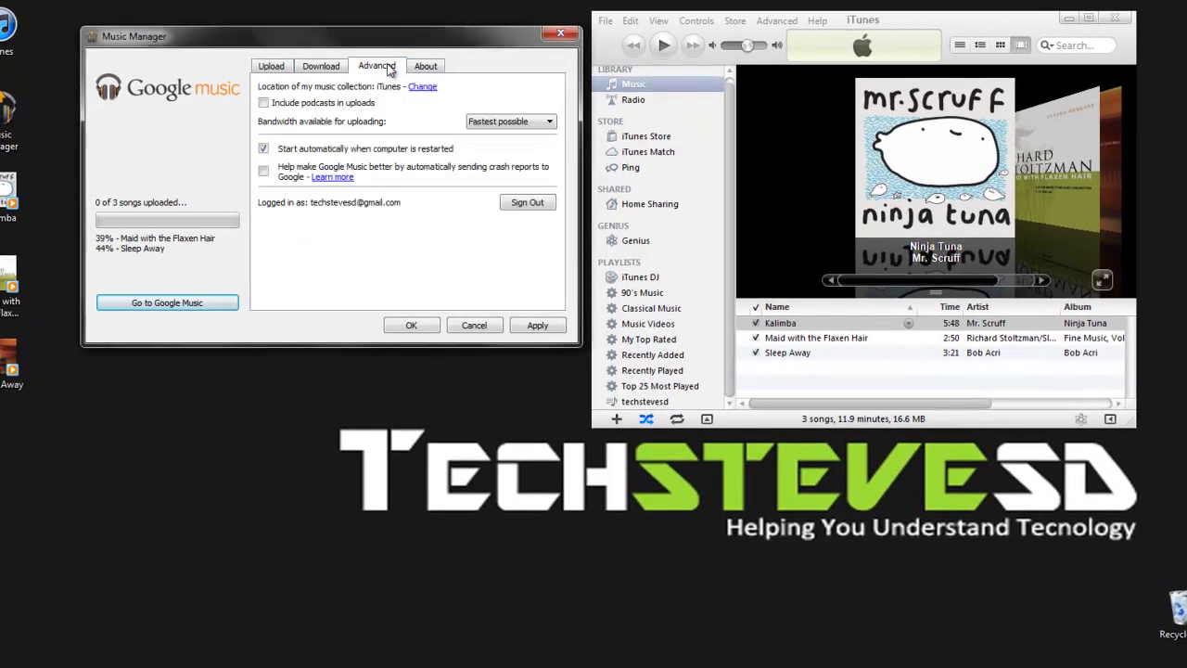
click(487, 128)
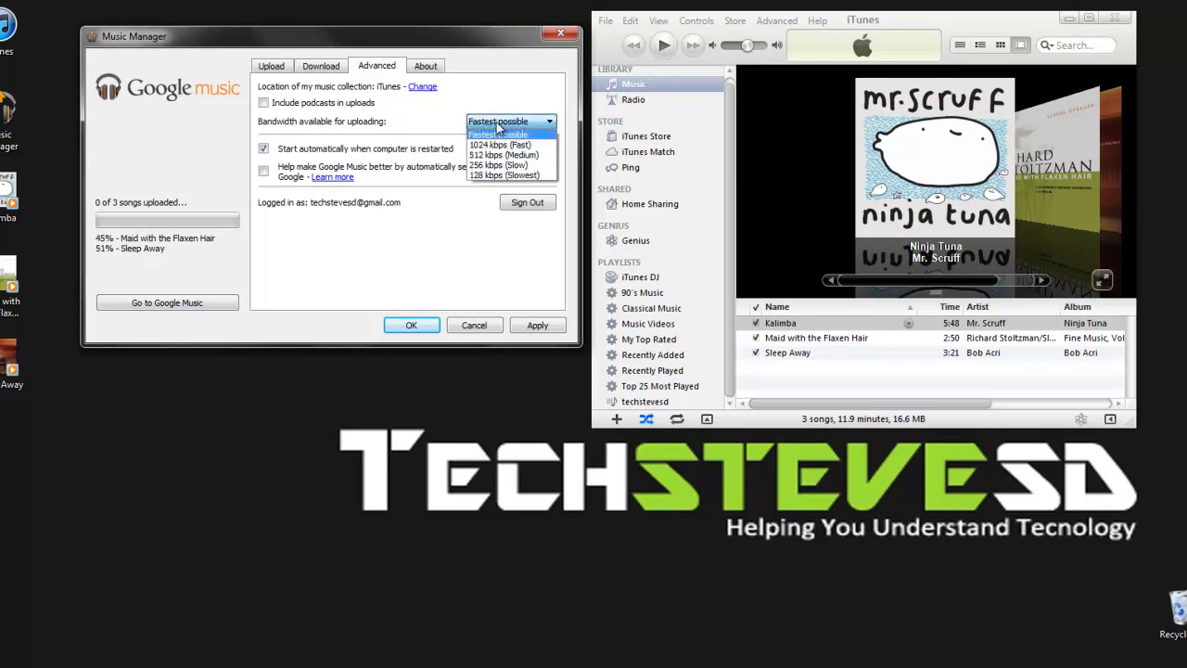
click(524, 76)
click(322, 69)
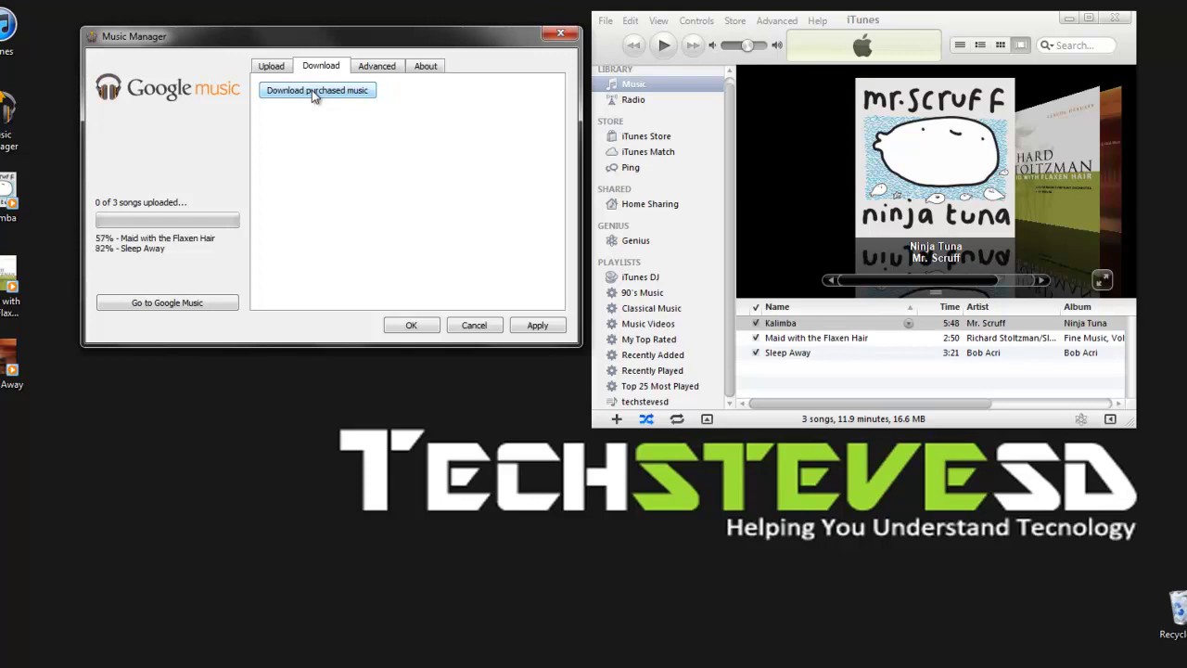
click(275, 70)
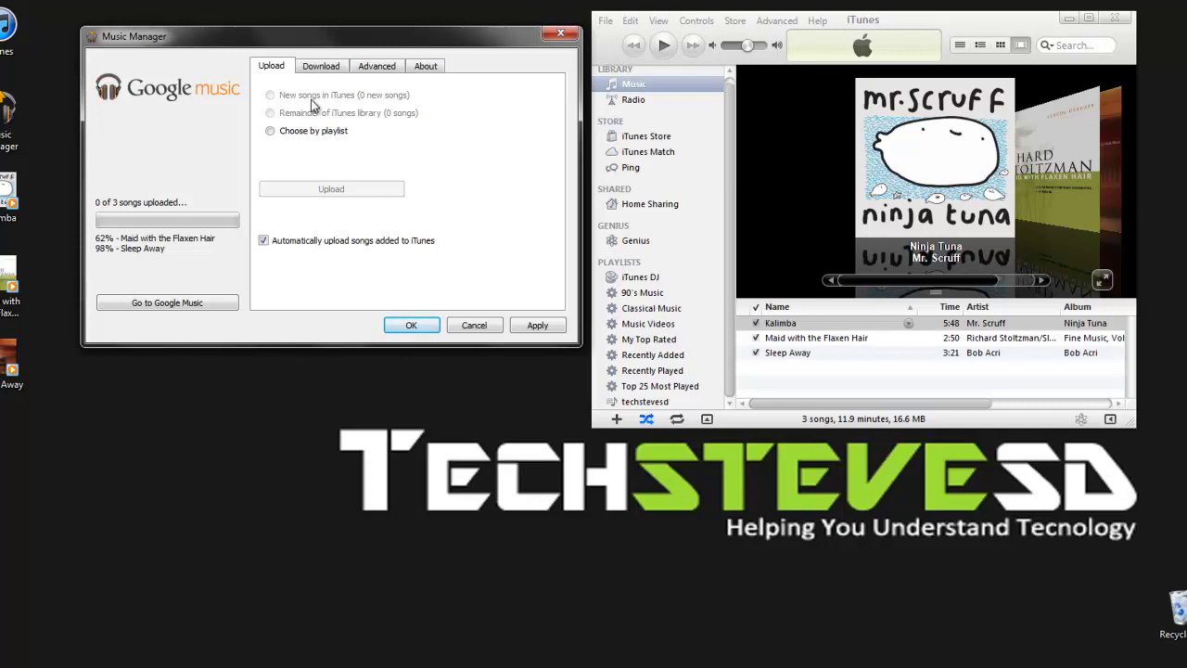
- Switch to Google Music in the browser, reload the page and open the techstevesd playlist
click(107, 654)
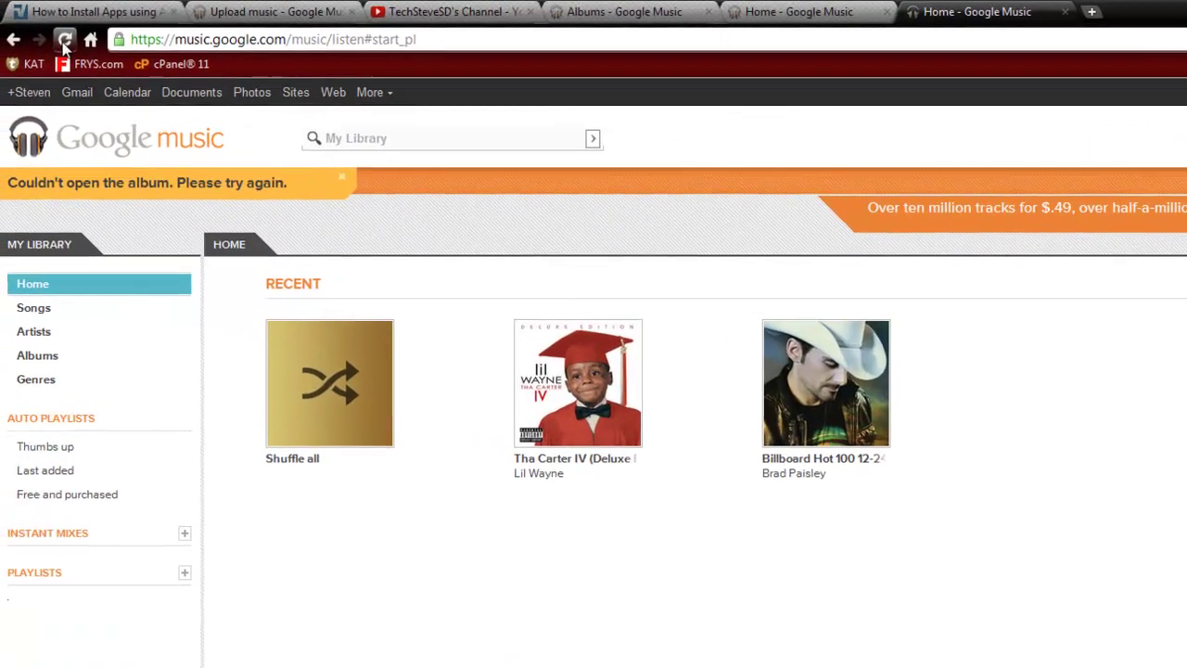
click(63, 42)
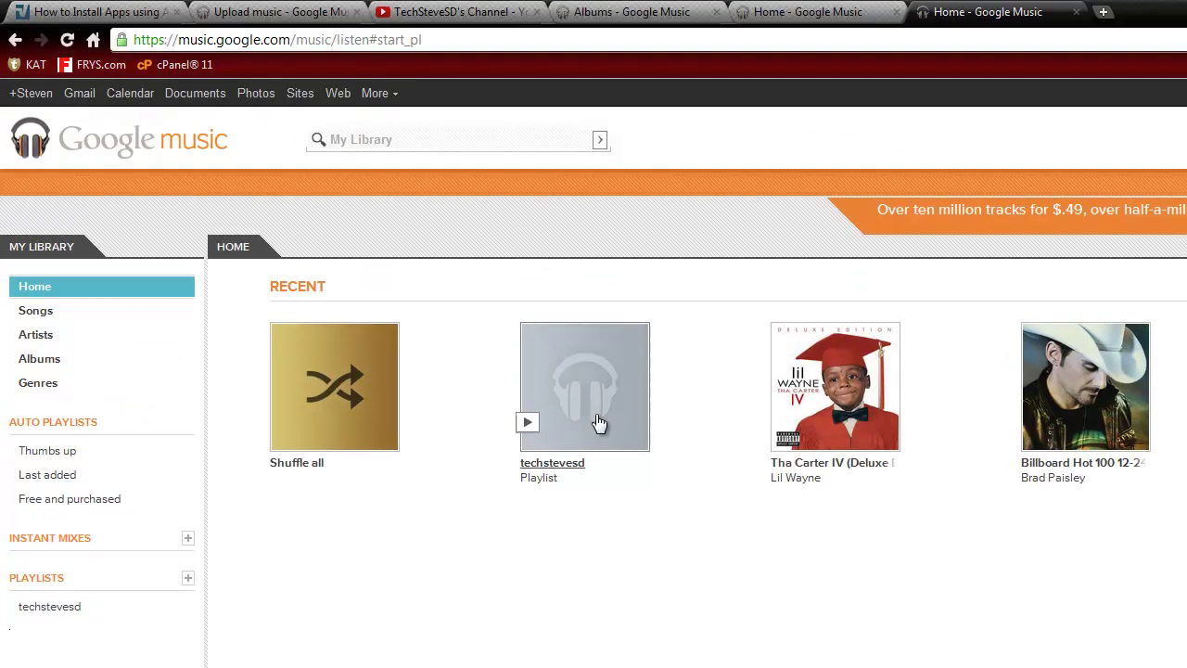
click(530, 466)
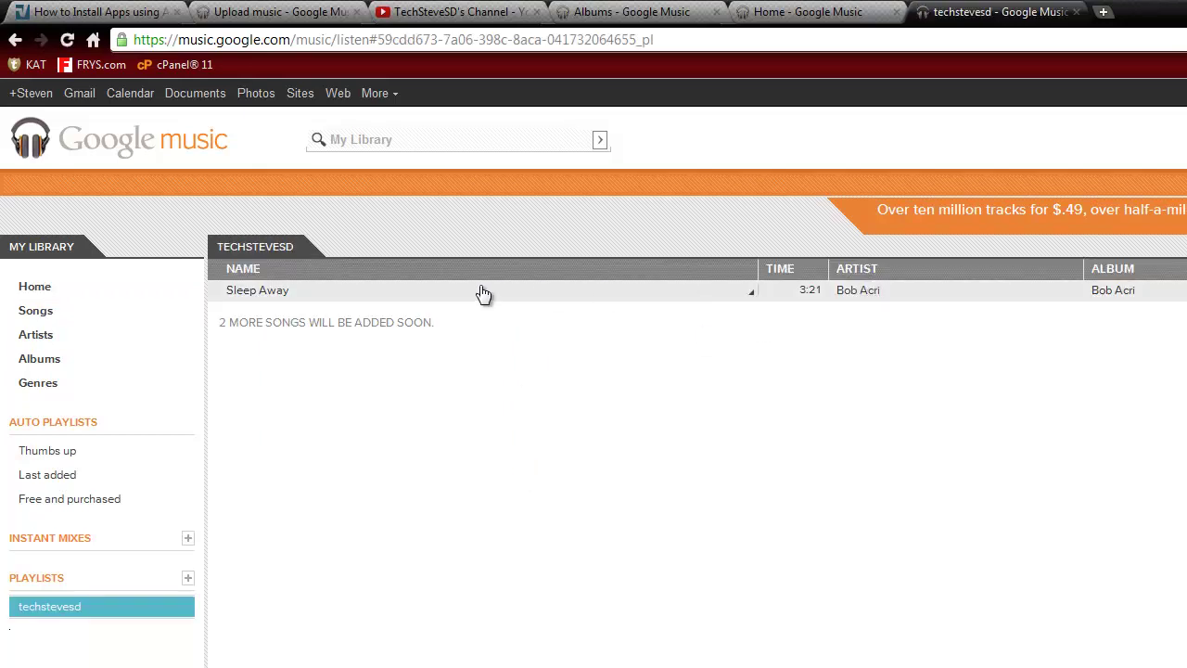
- Play Sleep Away from the techstevesd playlist and look through its song options without choosing any
click(267, 293)
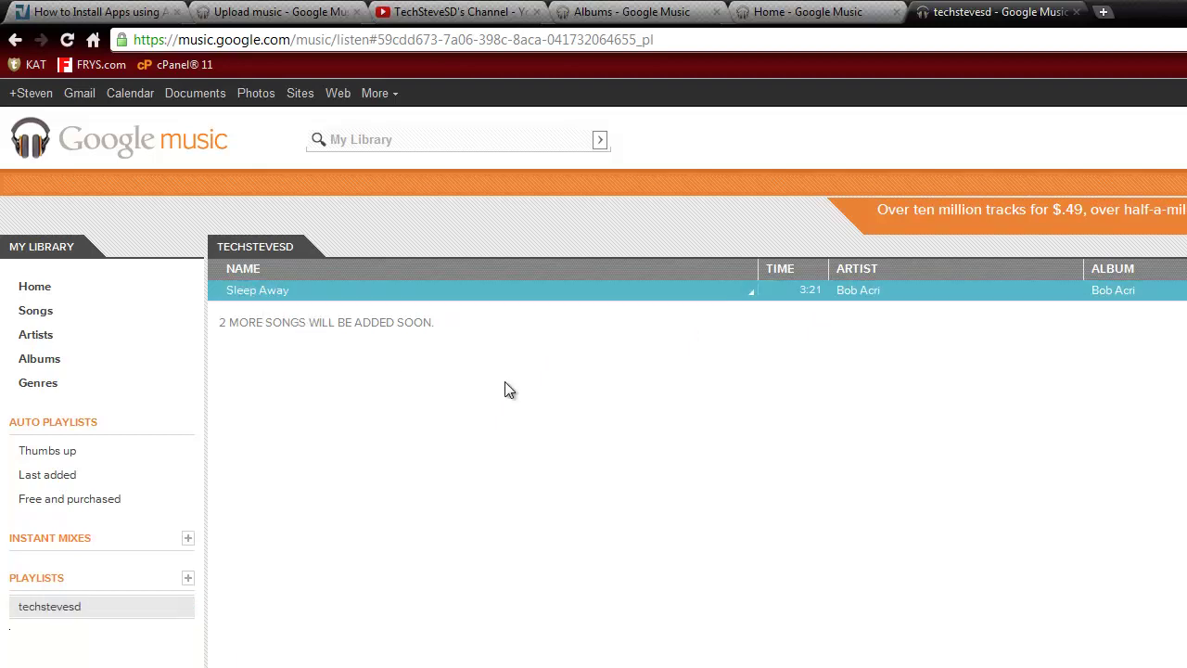
click(56, 646)
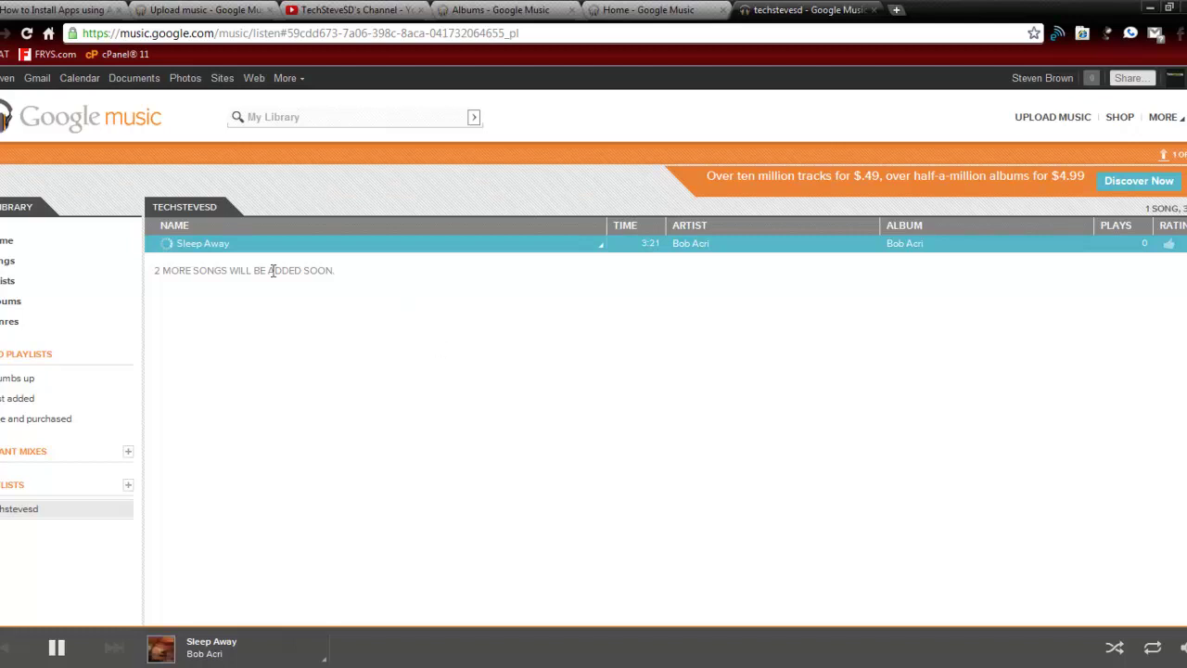
click(604, 245)
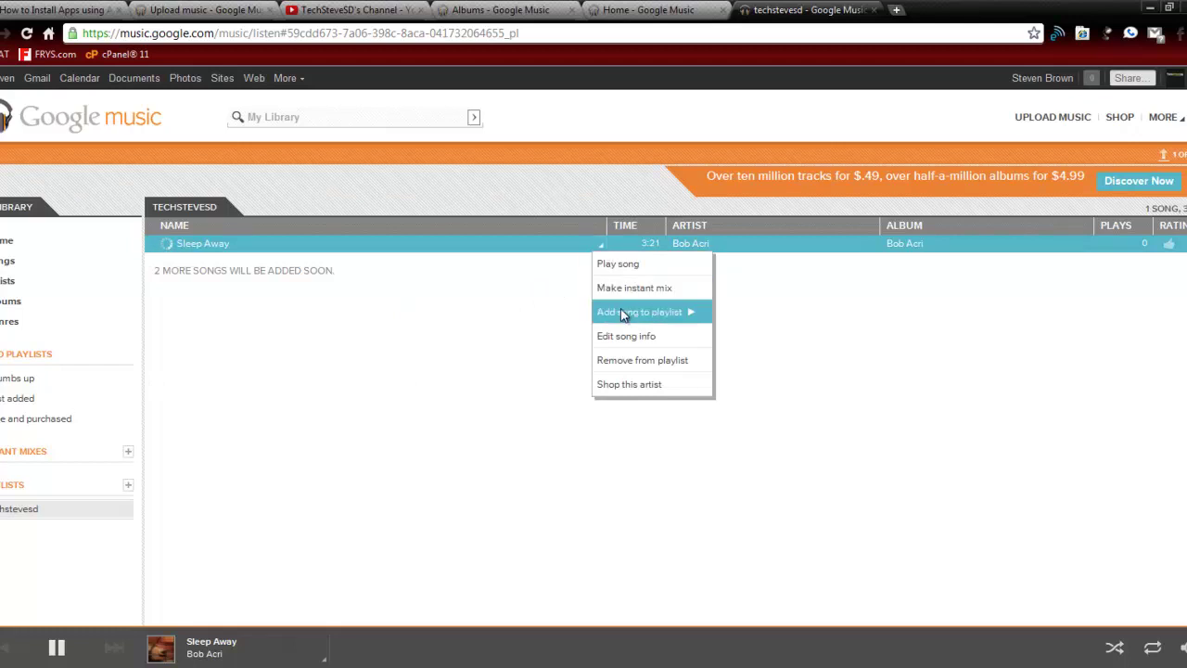
mouse_move(621, 314)
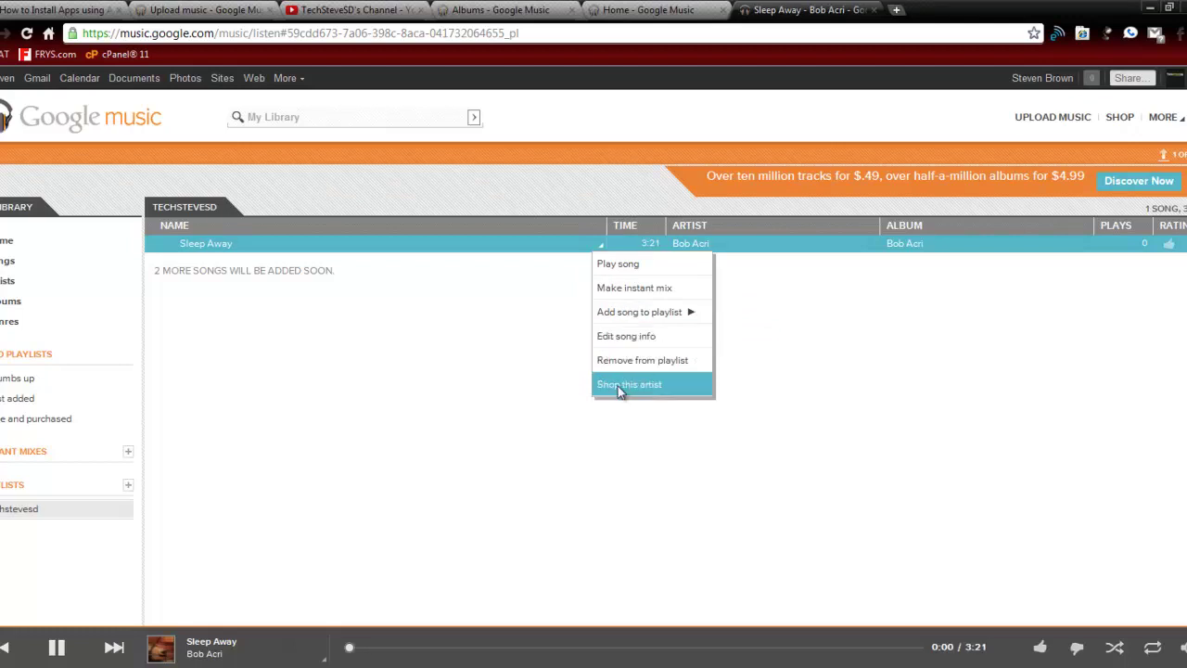
click(518, 363)
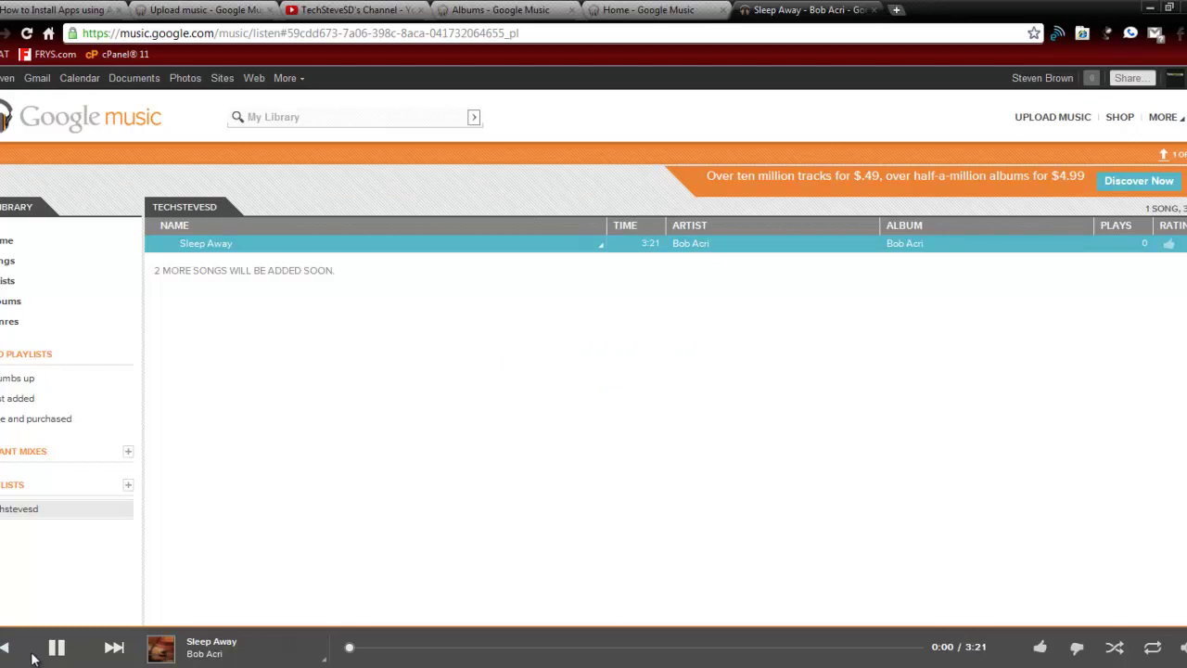
- Skip ahead in Sleep Away and reopen the techstevesd playlist to update its song list
drag(350, 649, 390, 648)
click(5, 513)
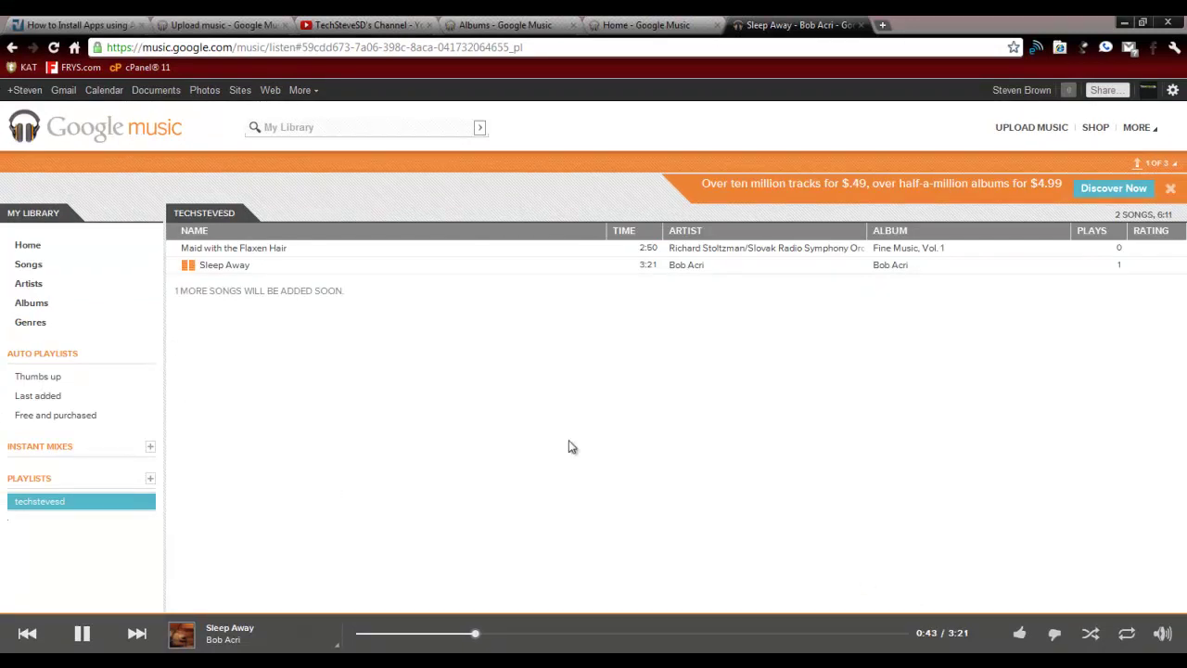
- Play Maid with the Flaxen Hair, then switch playback back to Sleep Away
click(238, 252)
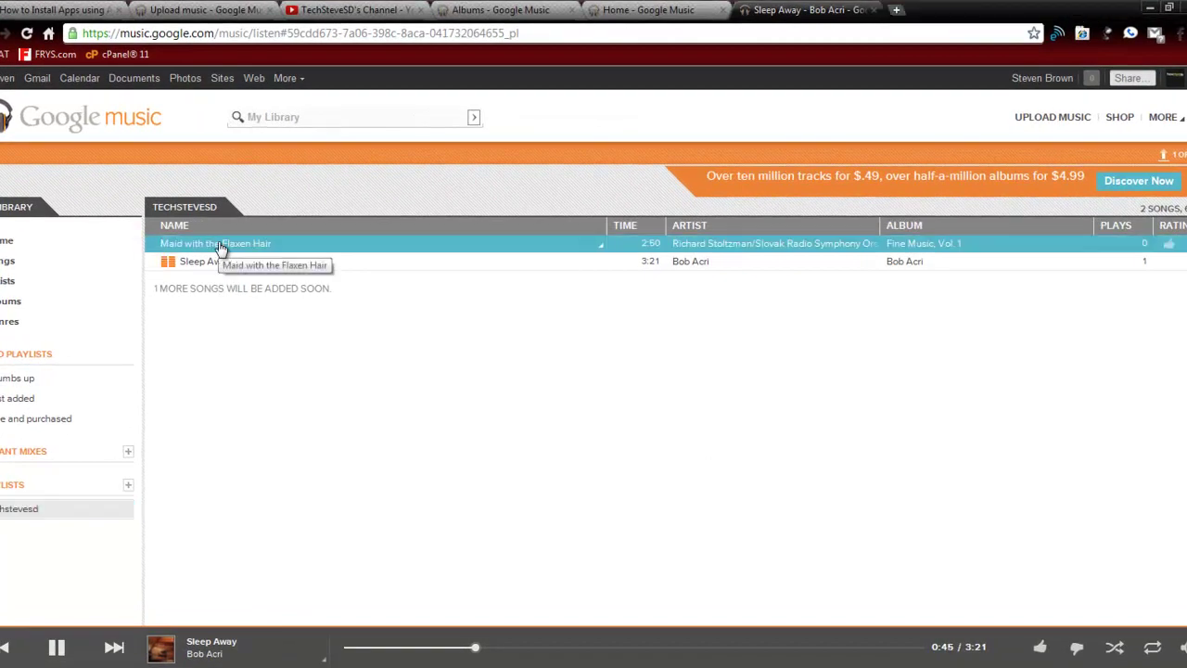
double_click(221, 249)
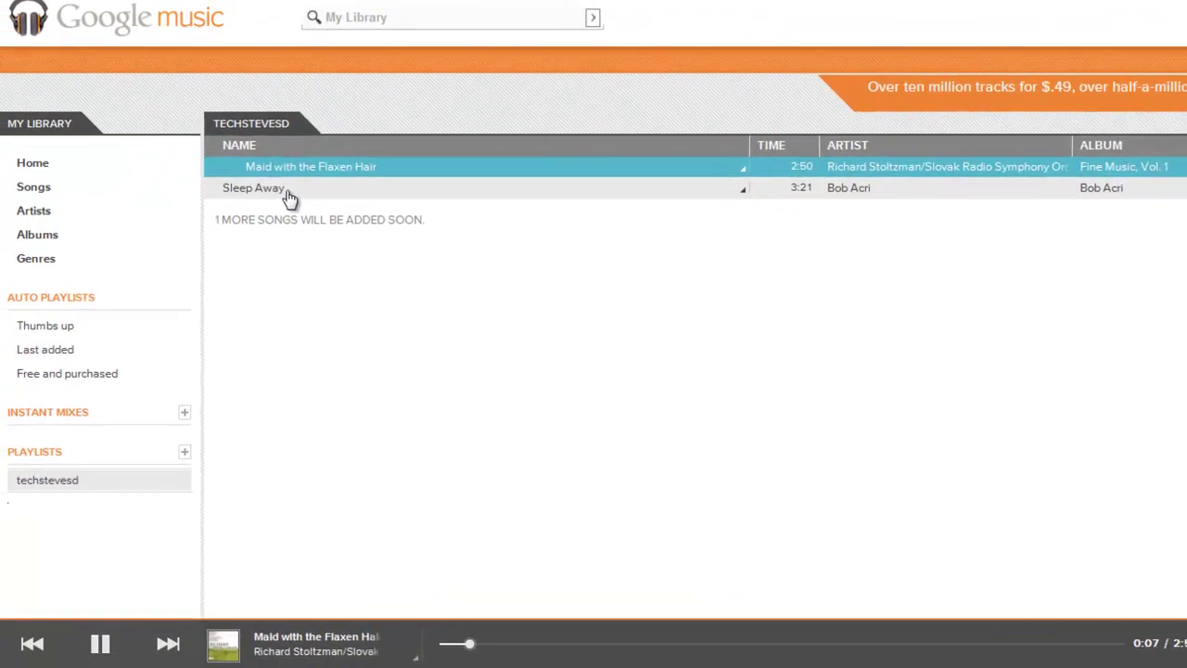
double_click(289, 191)
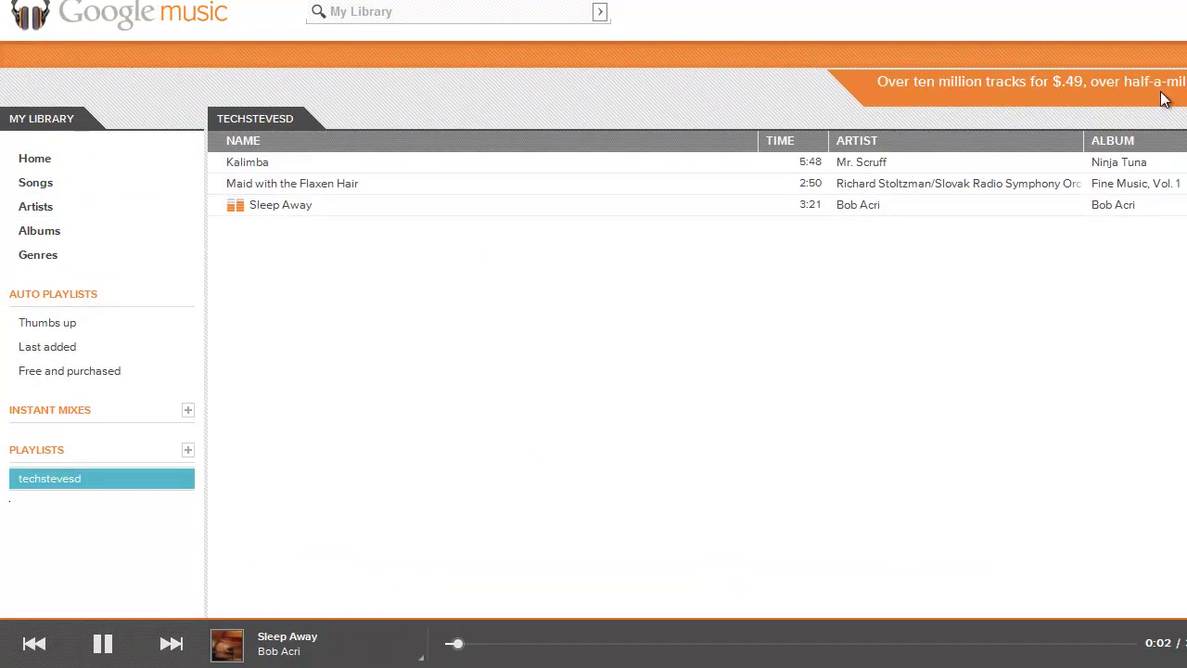
- Look through the library's Free and purchased, Last added and Thumbs up auto playlists
click(33, 162)
click(65, 371)
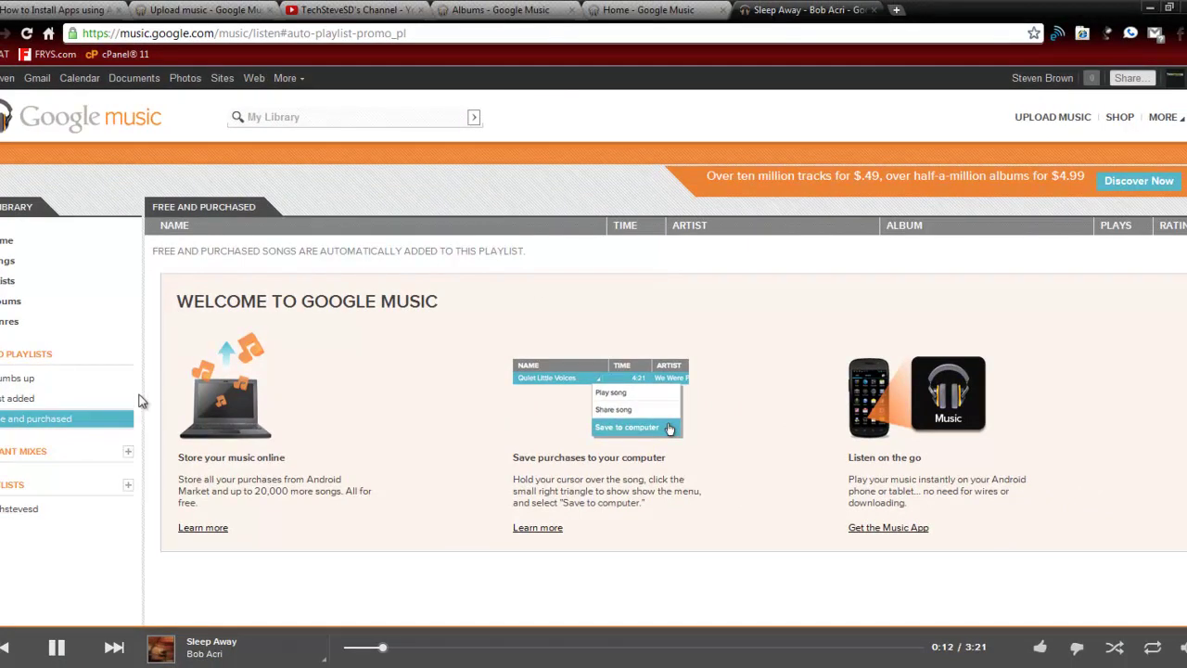
click(53, 404)
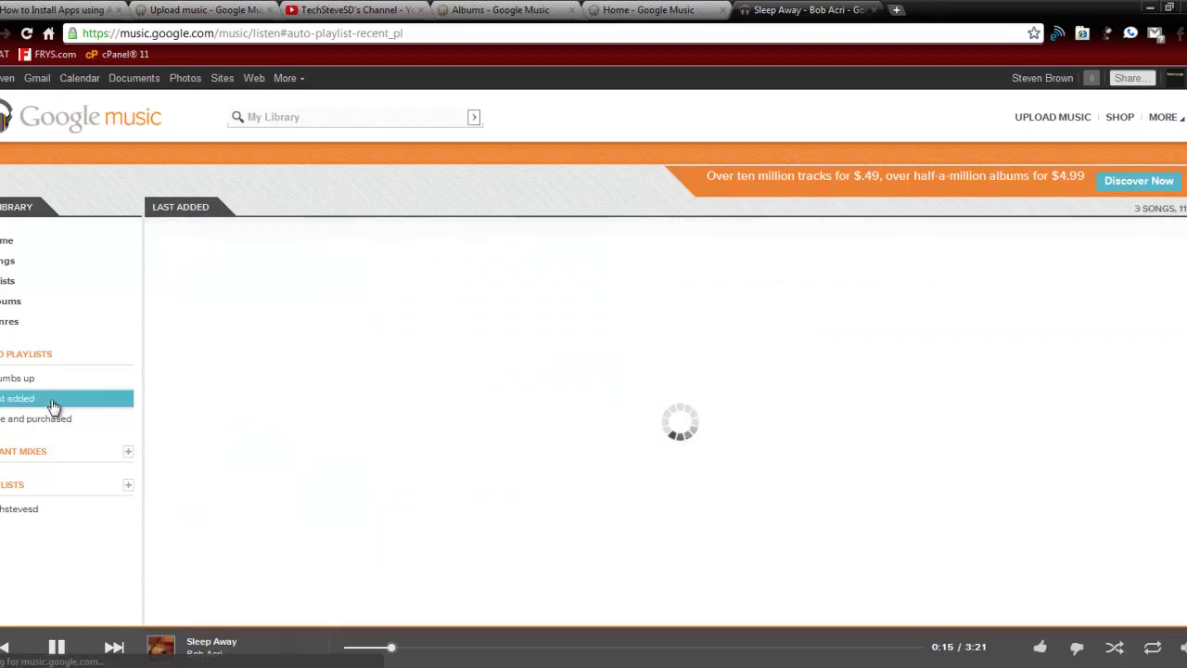
click(52, 387)
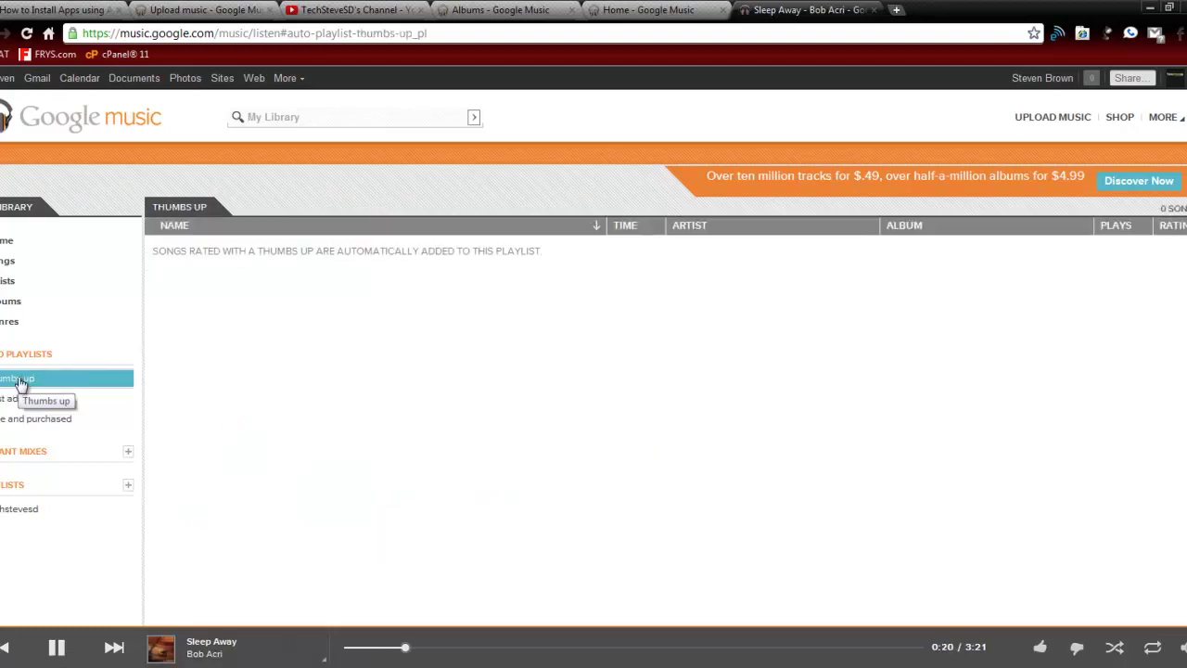
- Look through the library's Home, Songs, Artists, Albums and Genres views
click(7, 244)
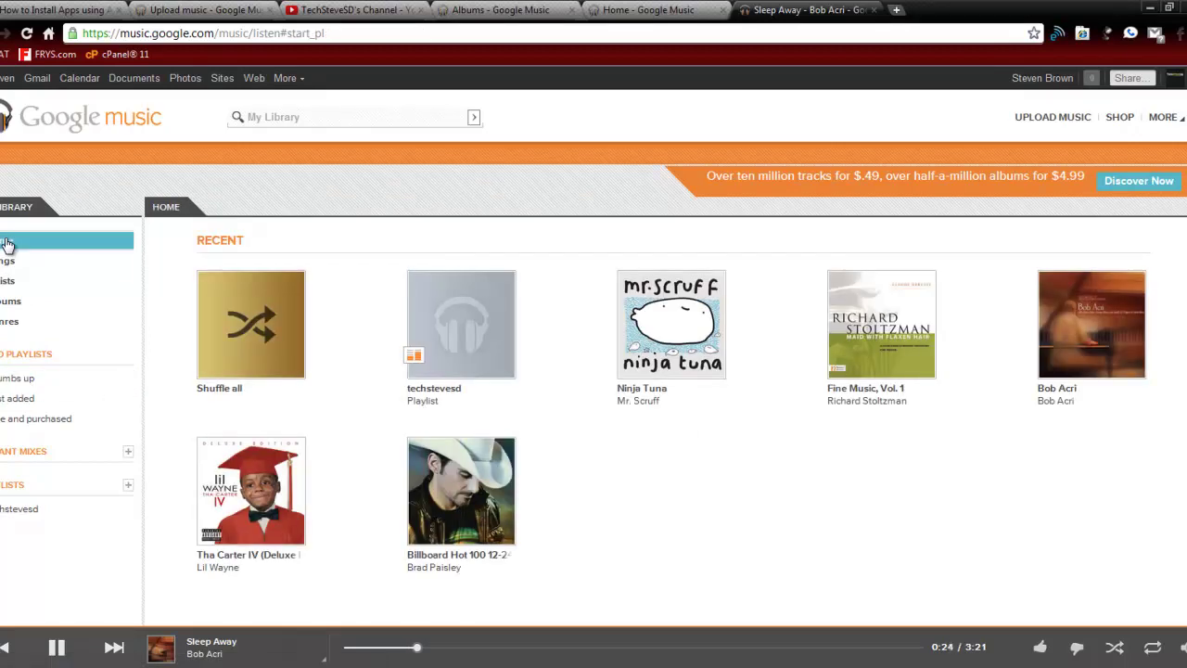
click(5, 261)
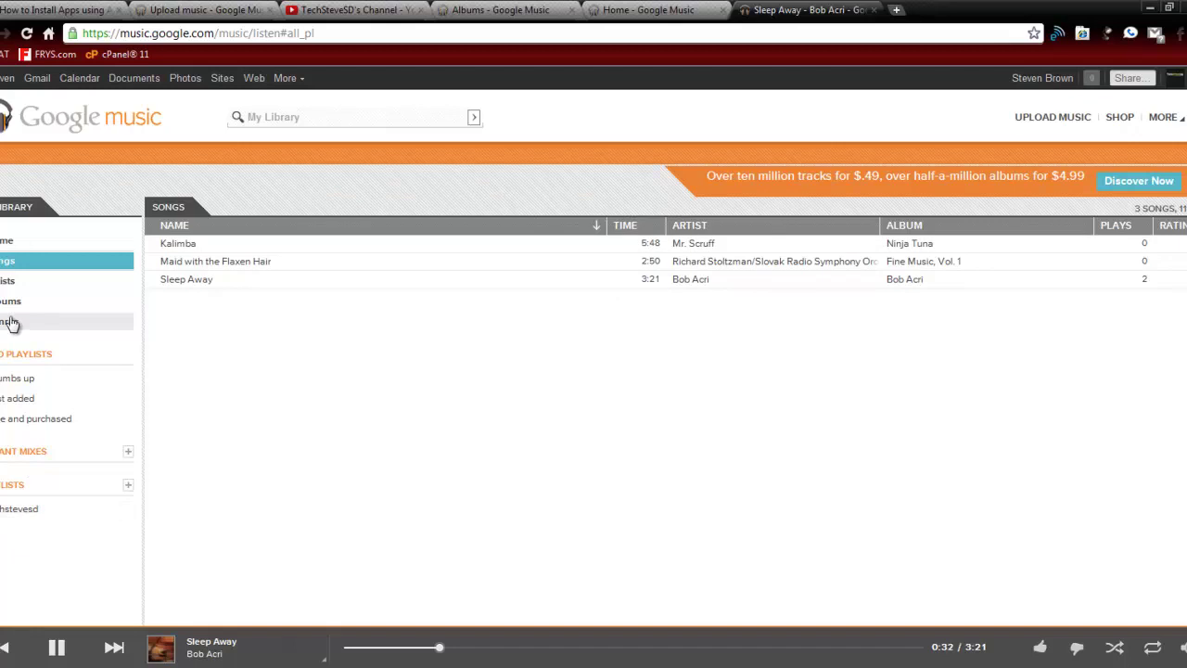
click(9, 282)
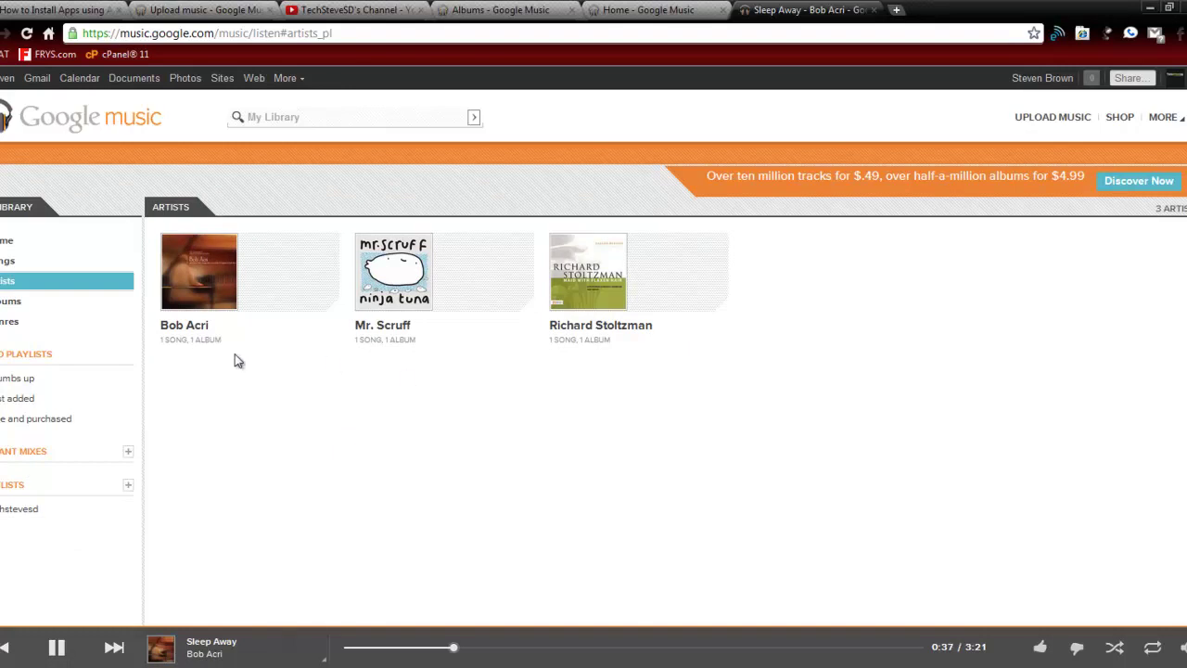
click(34, 304)
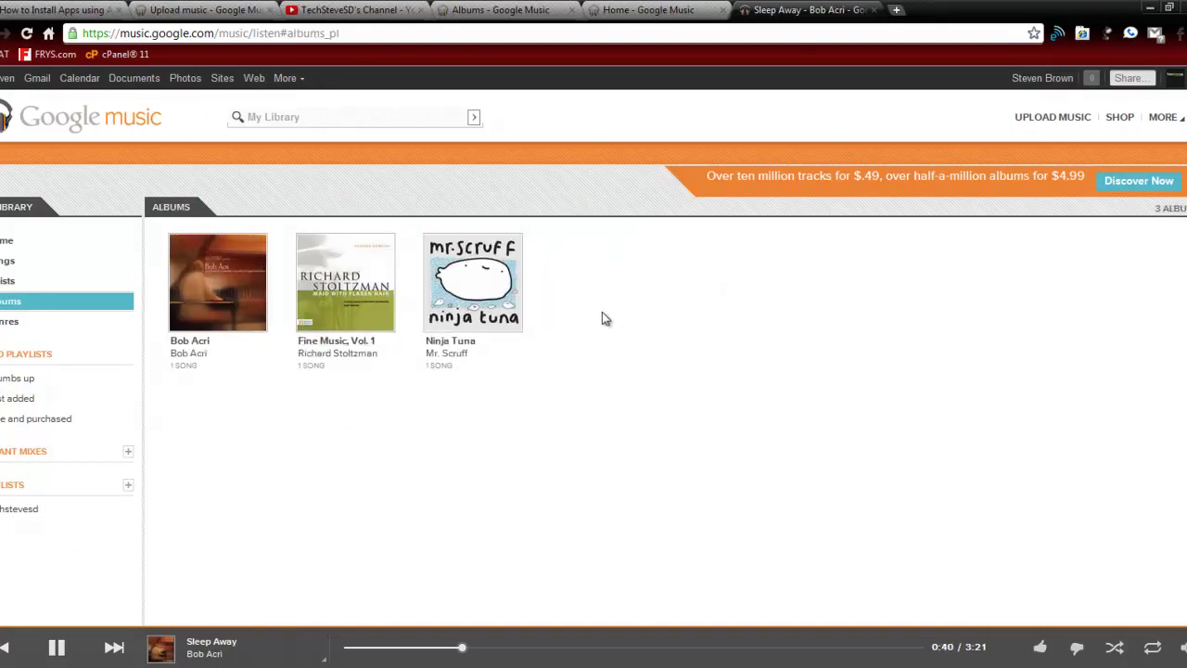
click(13, 324)
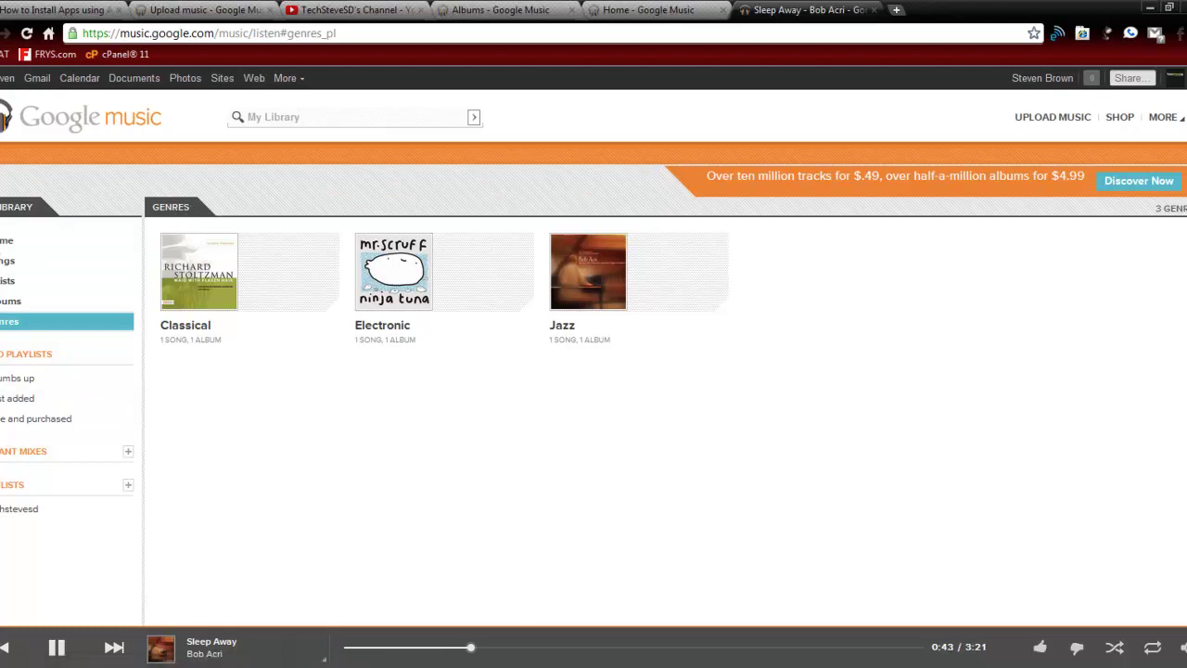
- Search the library for "clas" and open the suggested Classical genre
click(375, 118)
text(clas)
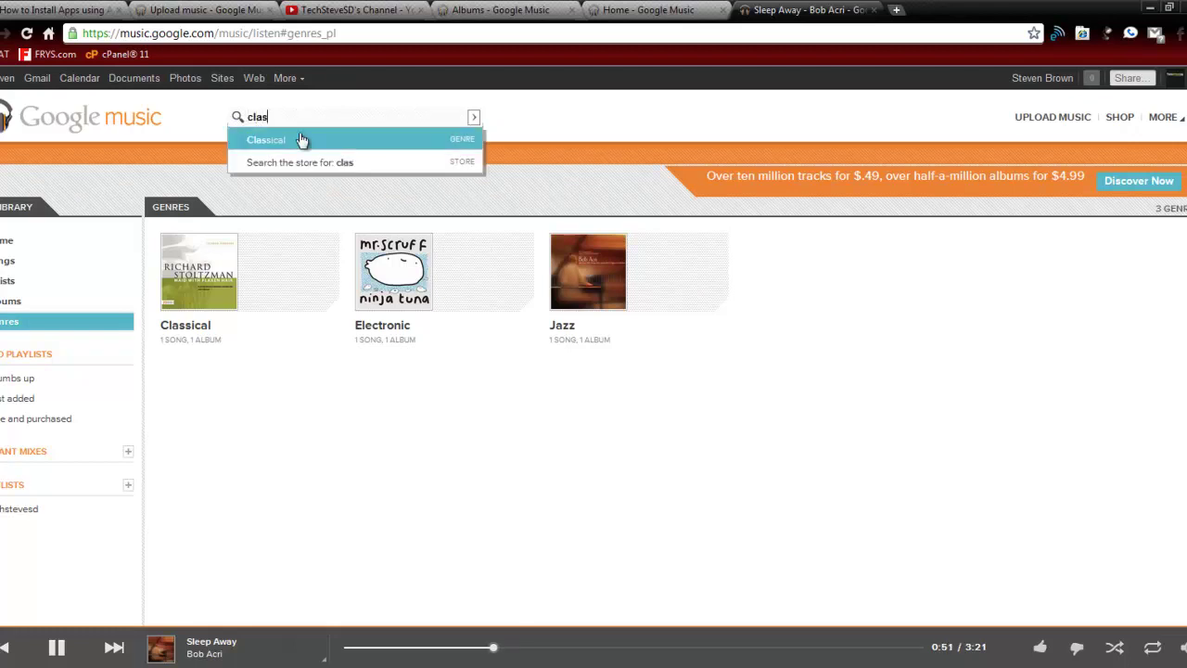
click(300, 140)
click(246, 246)
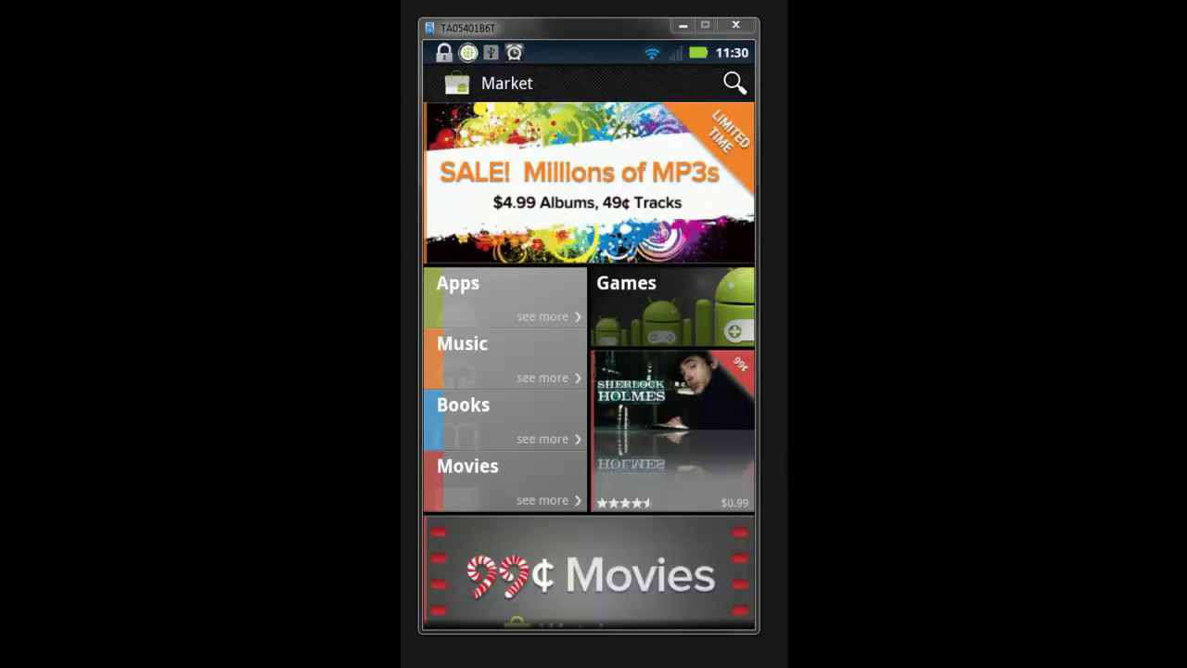
- Switch to the Market app on the phone, search it for music and show all the matching apps
click(735, 82)
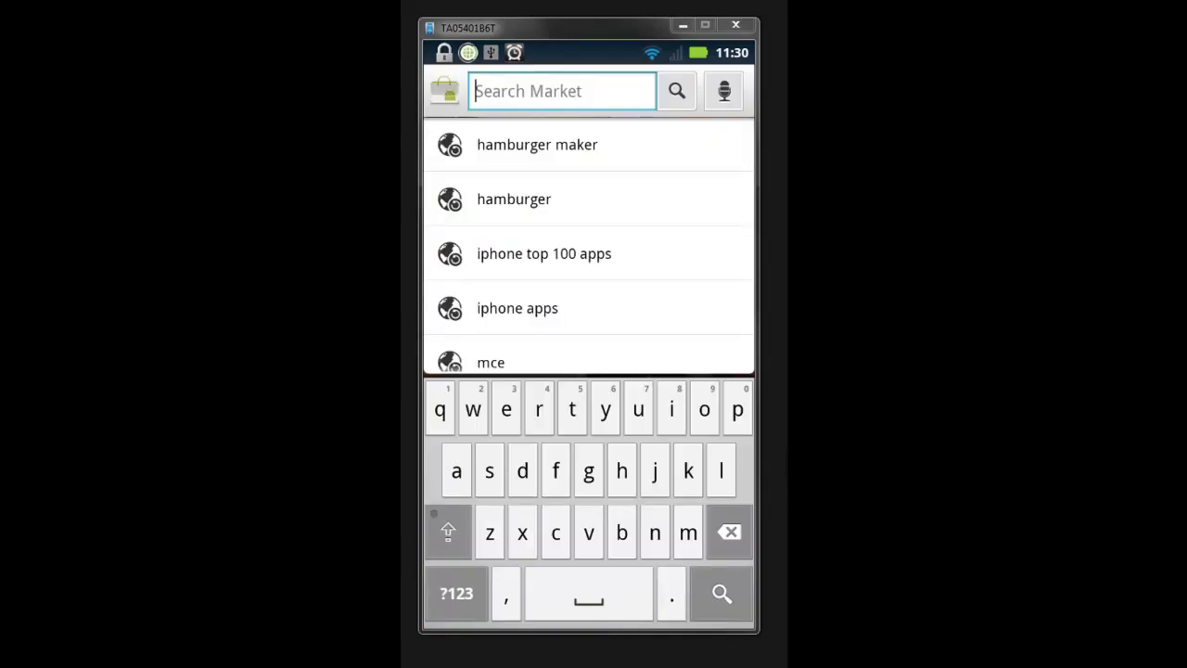
text(mus)
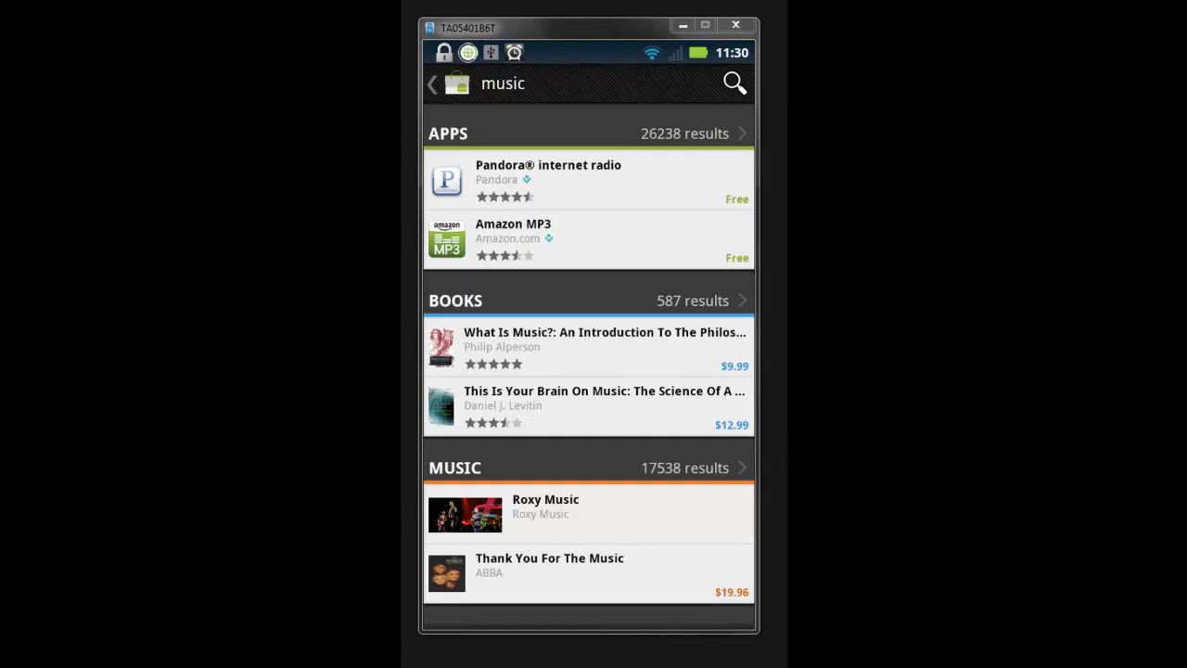
click(684, 133)
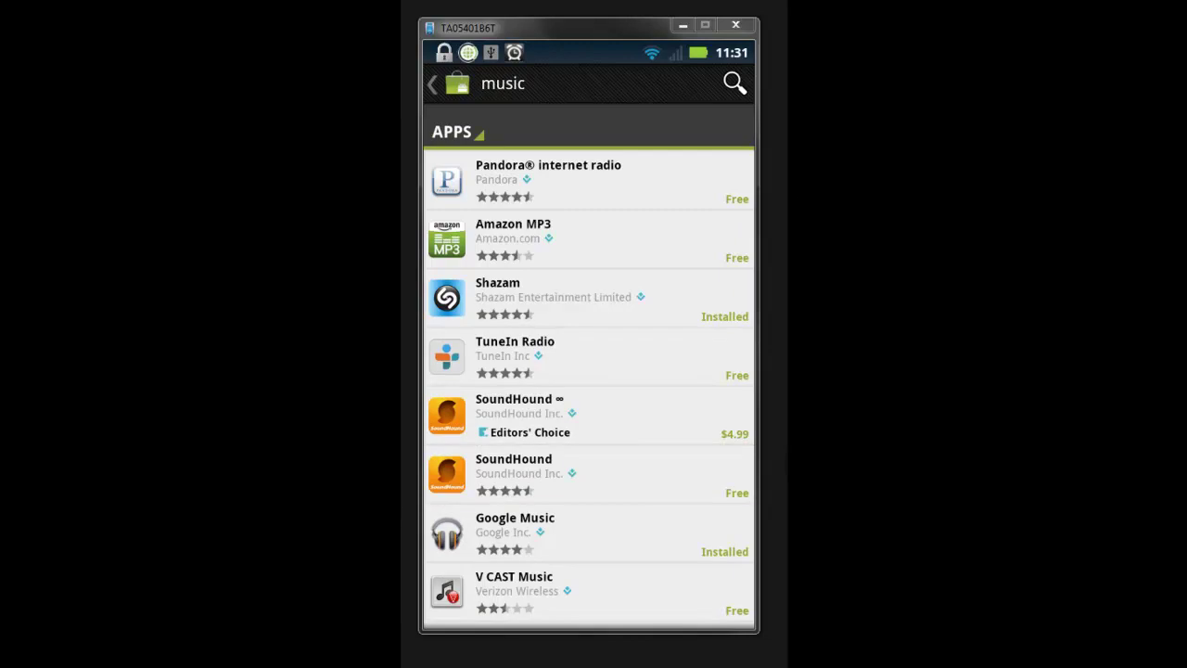
- Look through the music app results and open the Google Music entry
scroll(588, 371, down, 5)
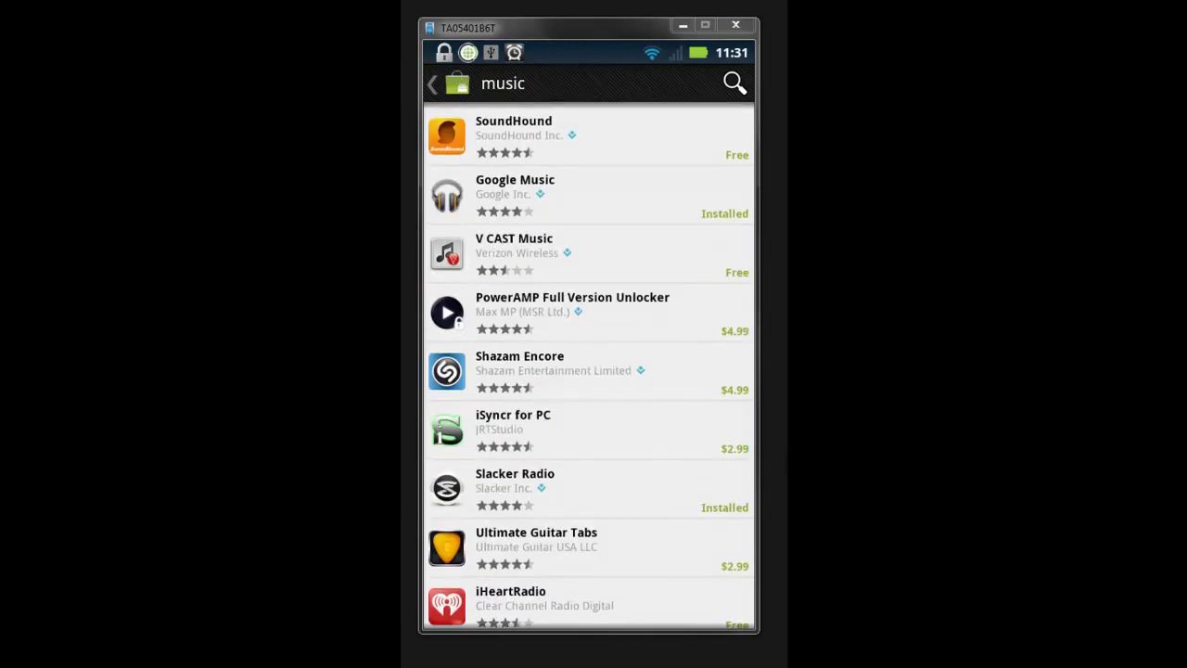
scroll(589, 371, down, 1)
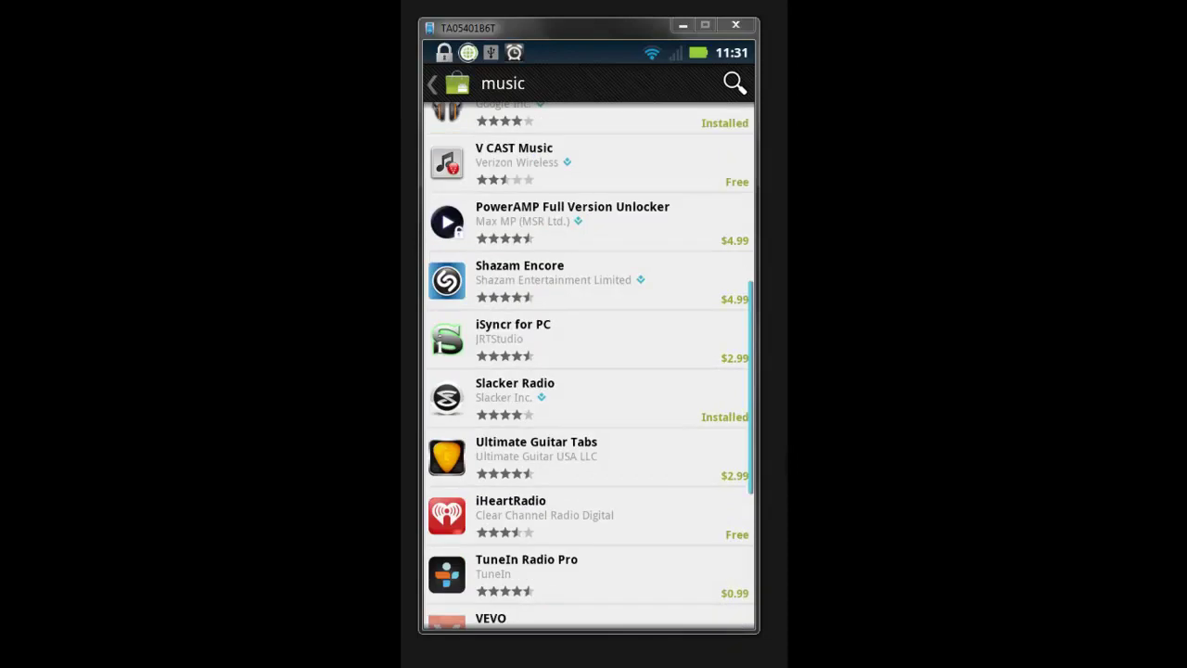
scroll(589, 370, up, 1)
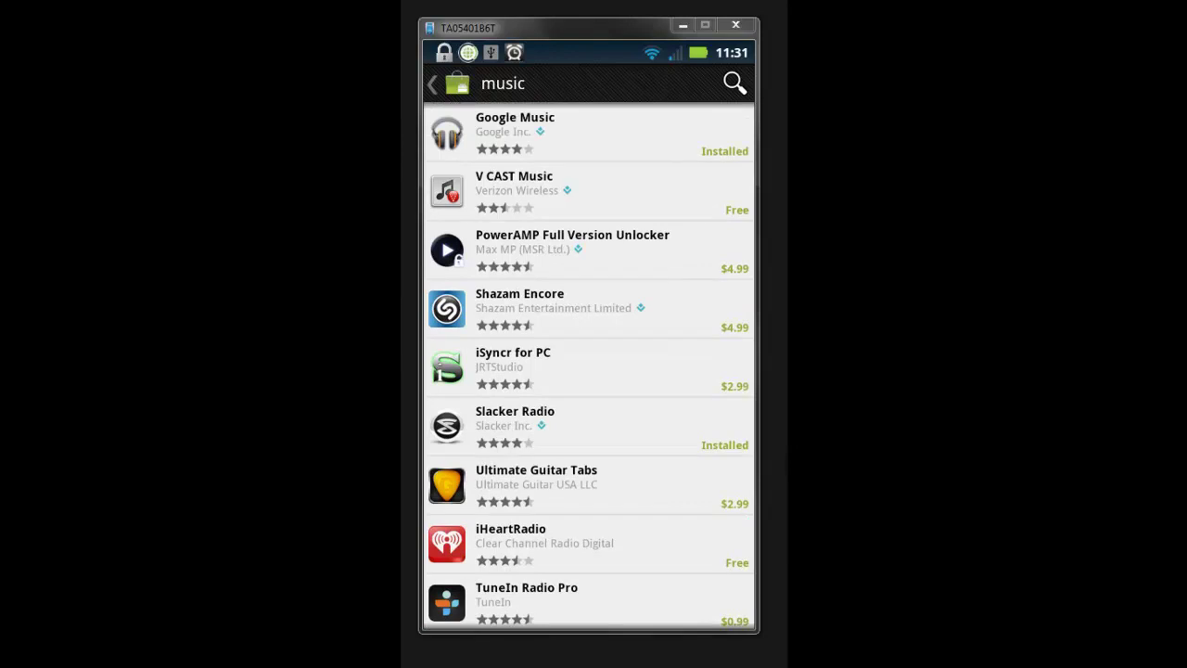
click(556, 133)
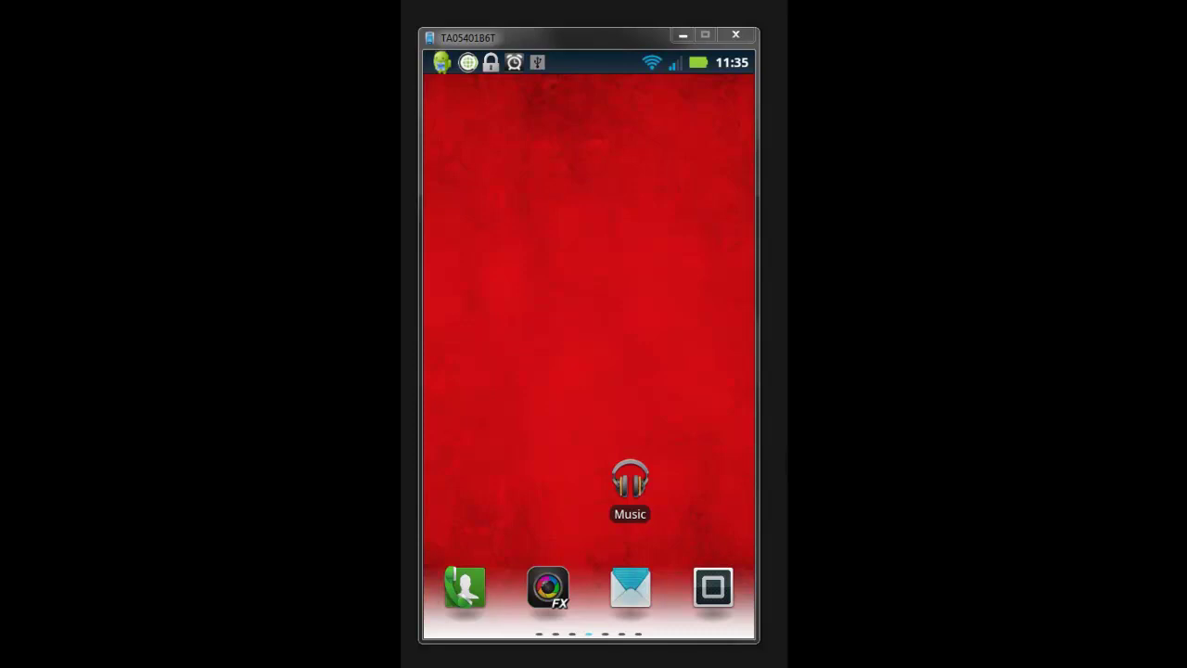
- Open the phone's Music app and look at the options for Richard Stoltzman without choosing any
click(630, 487)
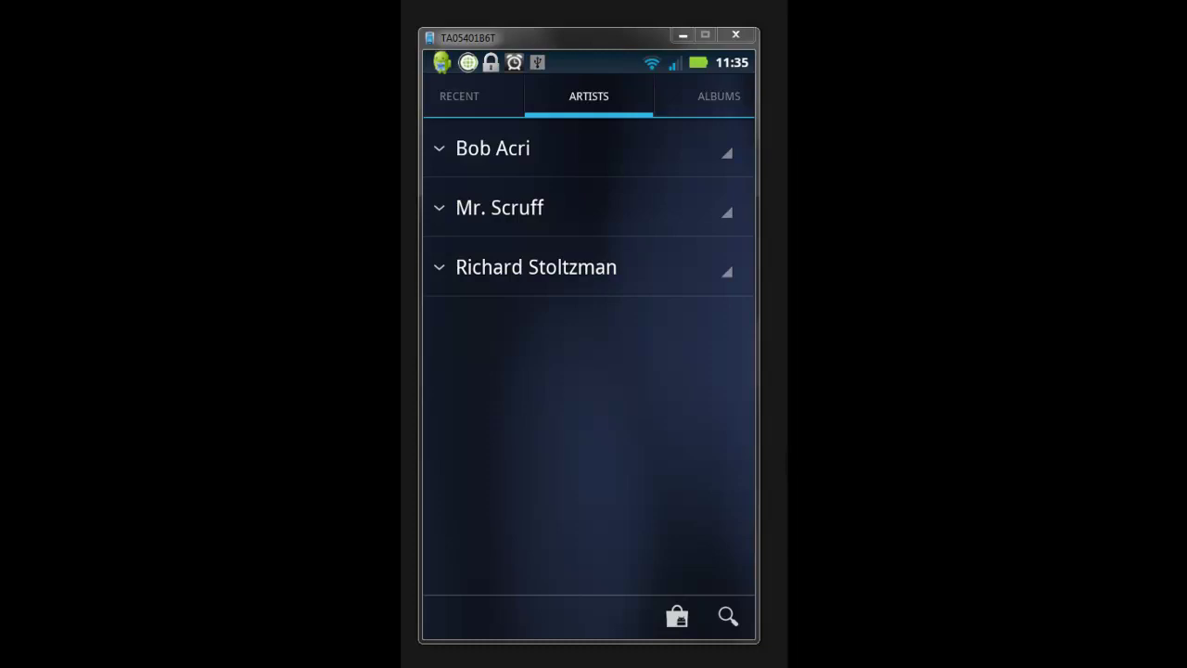
click(727, 272)
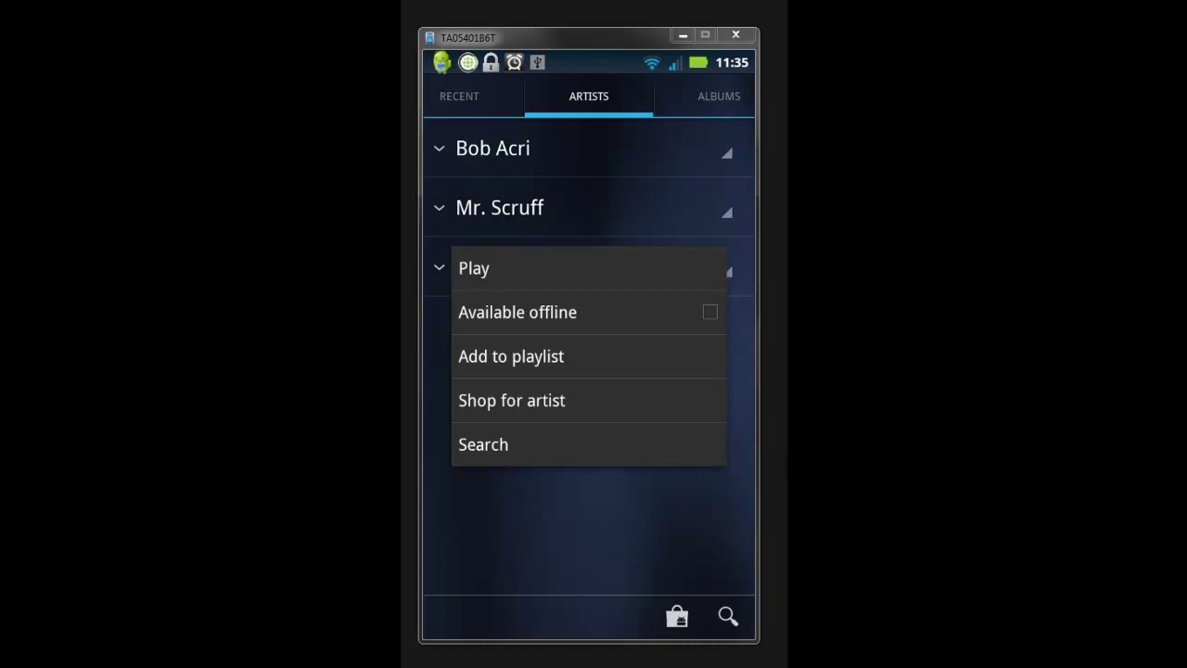
key(Escape)
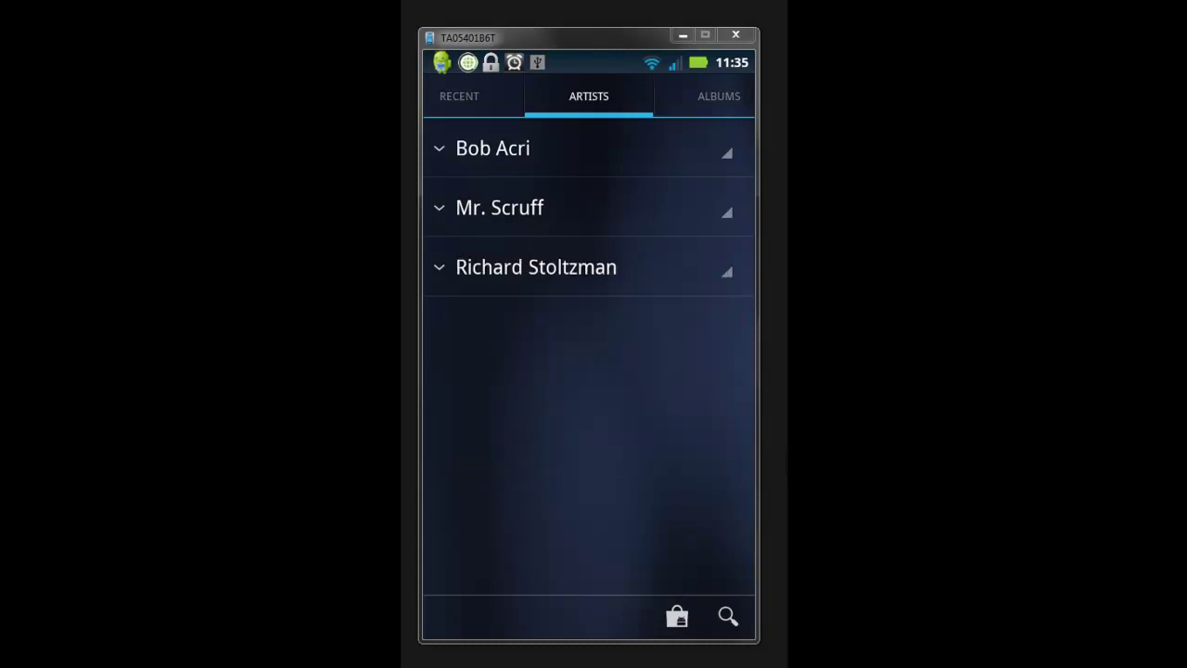
- Expand Bob Acri in the artist list and look at the options for Mr. Scruff without choosing any
click(492, 149)
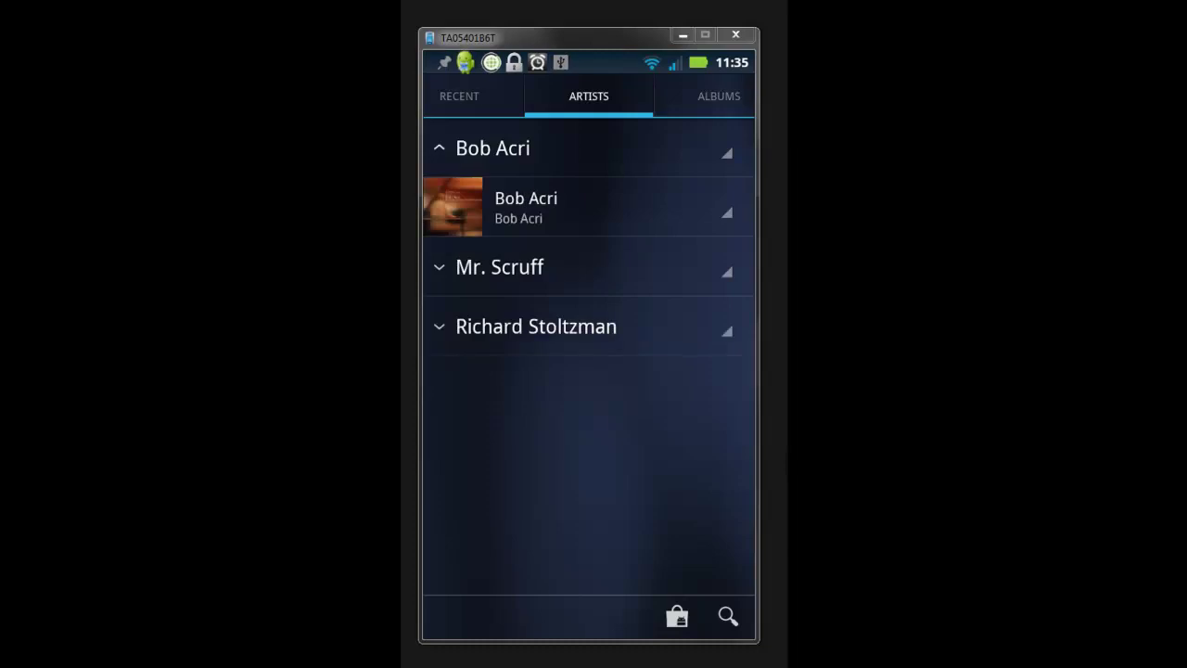
click(727, 272)
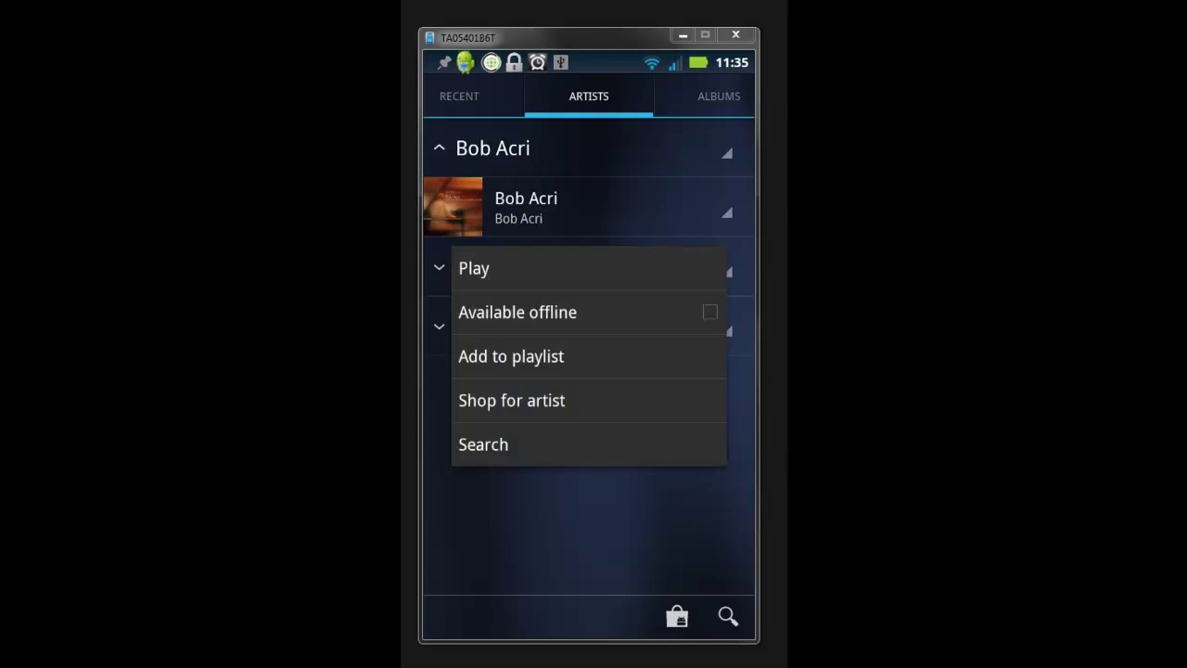
key(Escape)
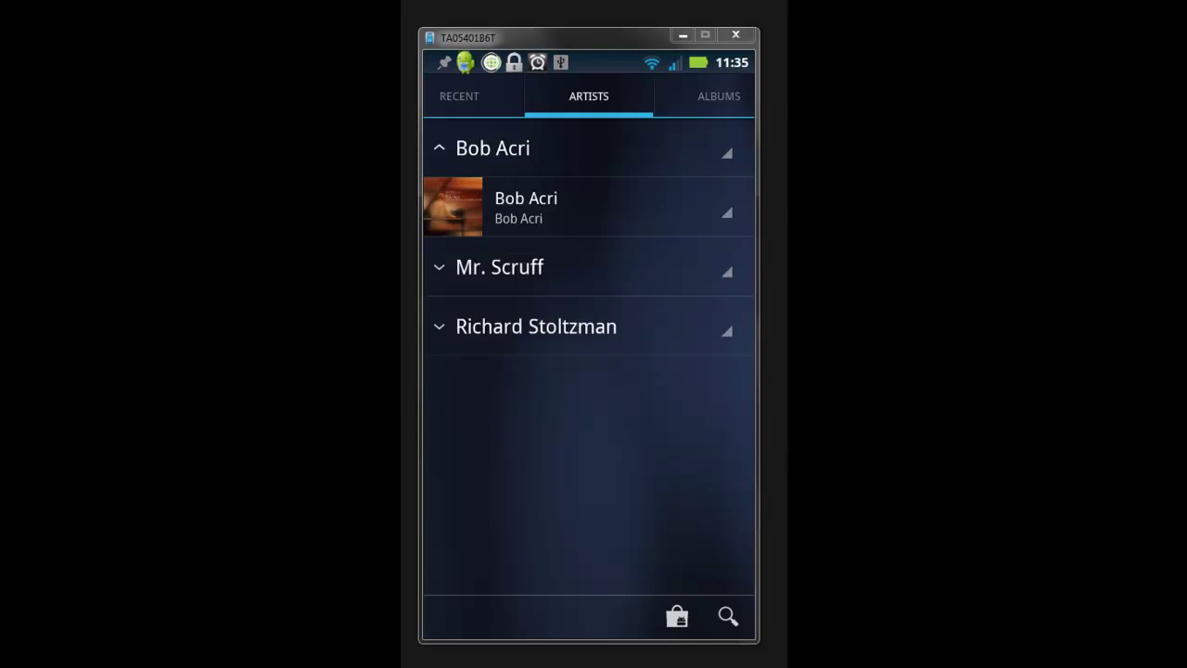
click(727, 272)
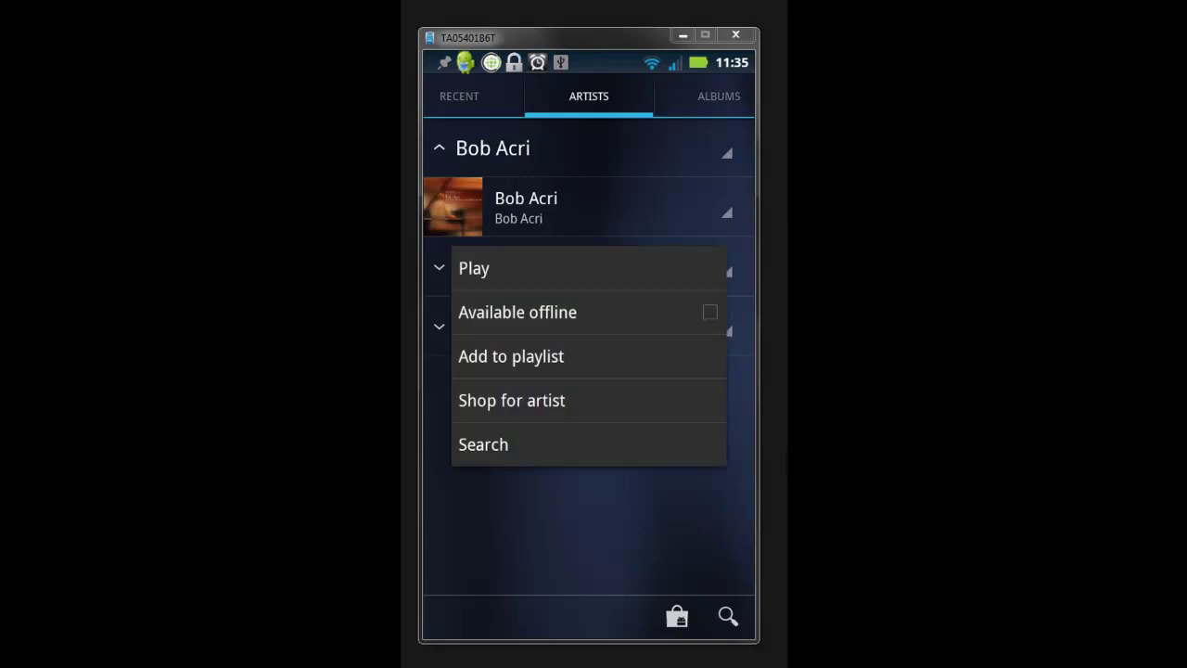
key(Escape)
- Play Mr. Scruff's music from the artist options, then view the Bob Acri album and return to the artist list
click(727, 272)
click(517, 312)
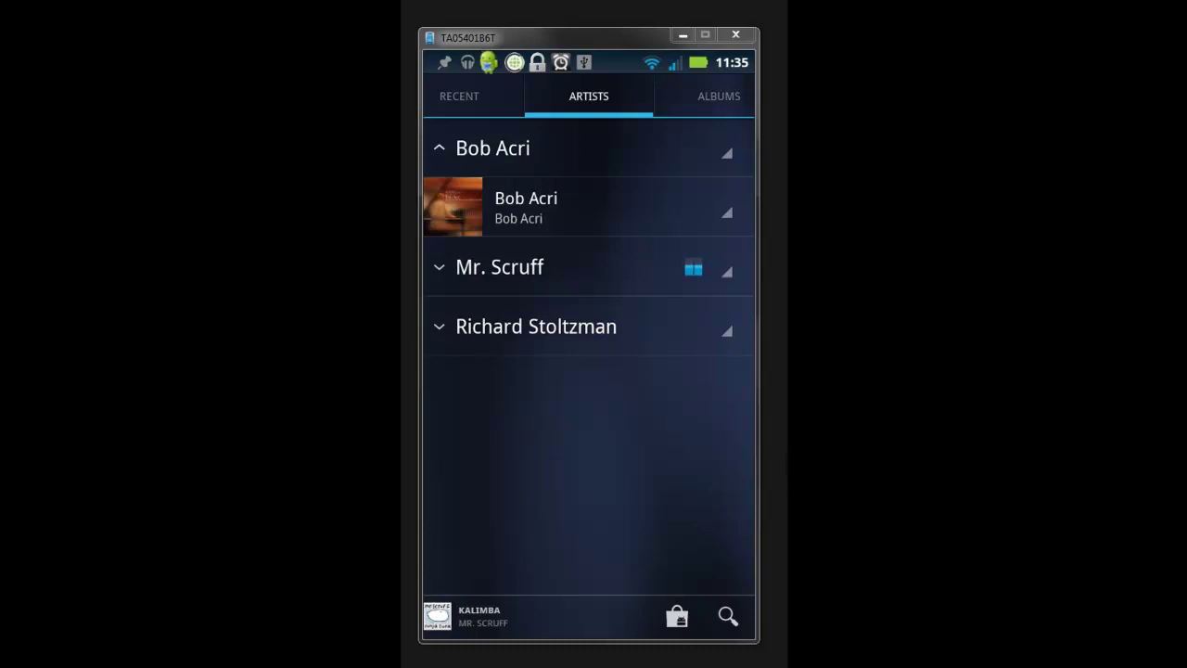
click(526, 206)
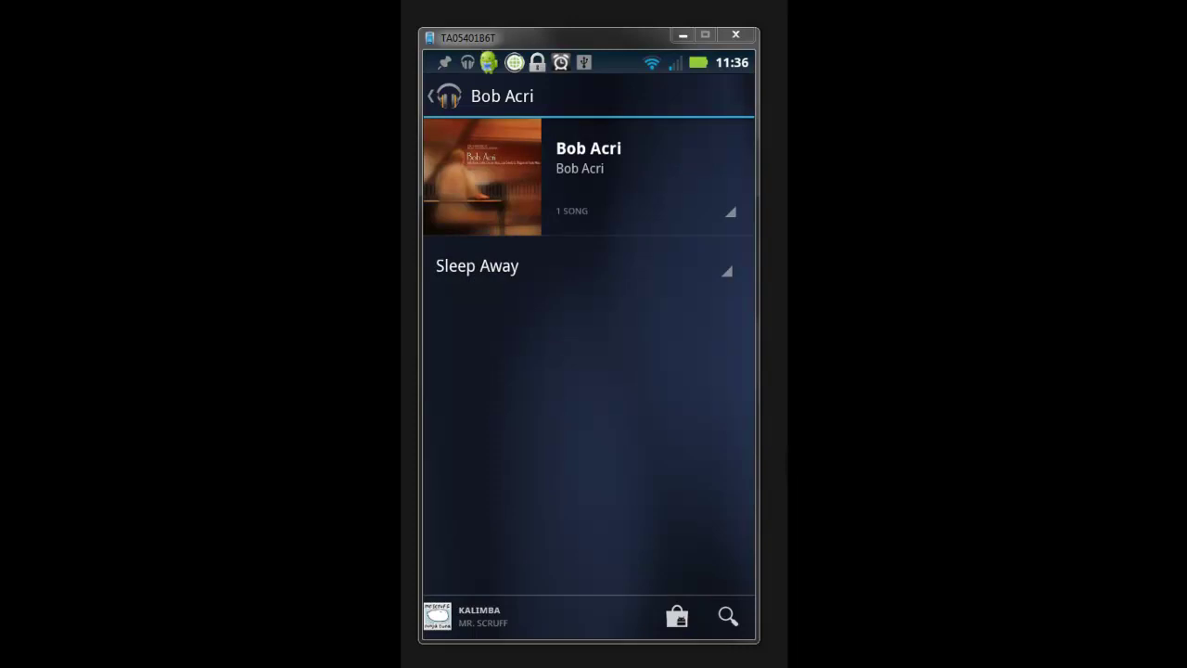
key(Escape)
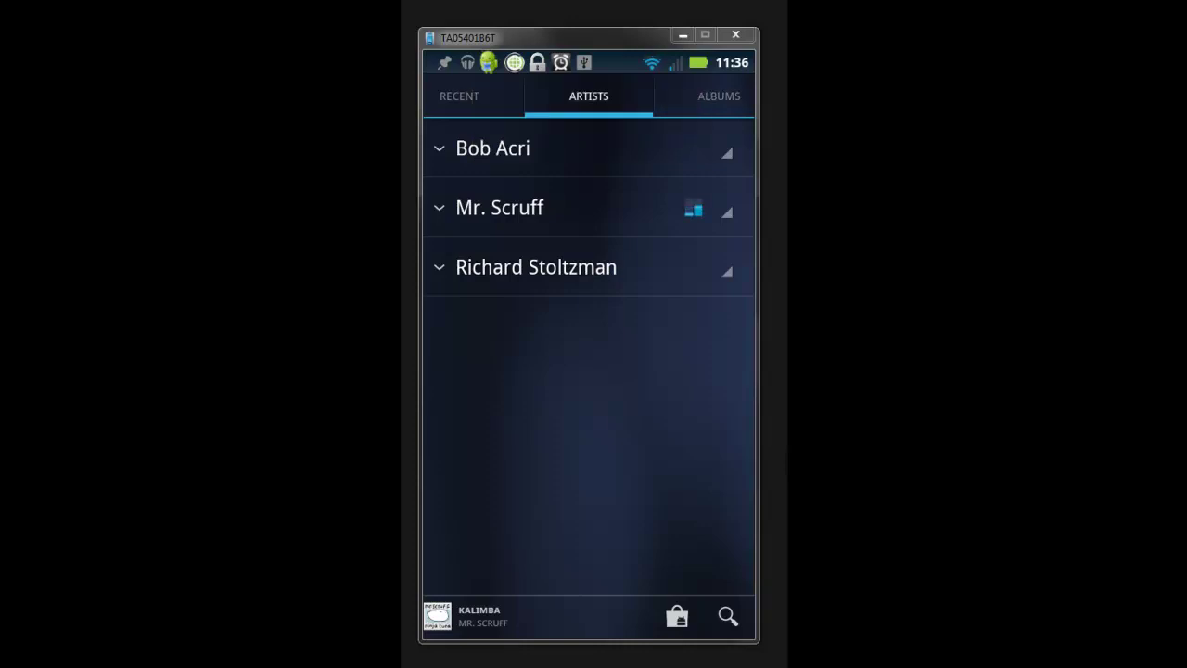
- Look through the Music app's settings without changing any, then return to the artist list
key(Menu)
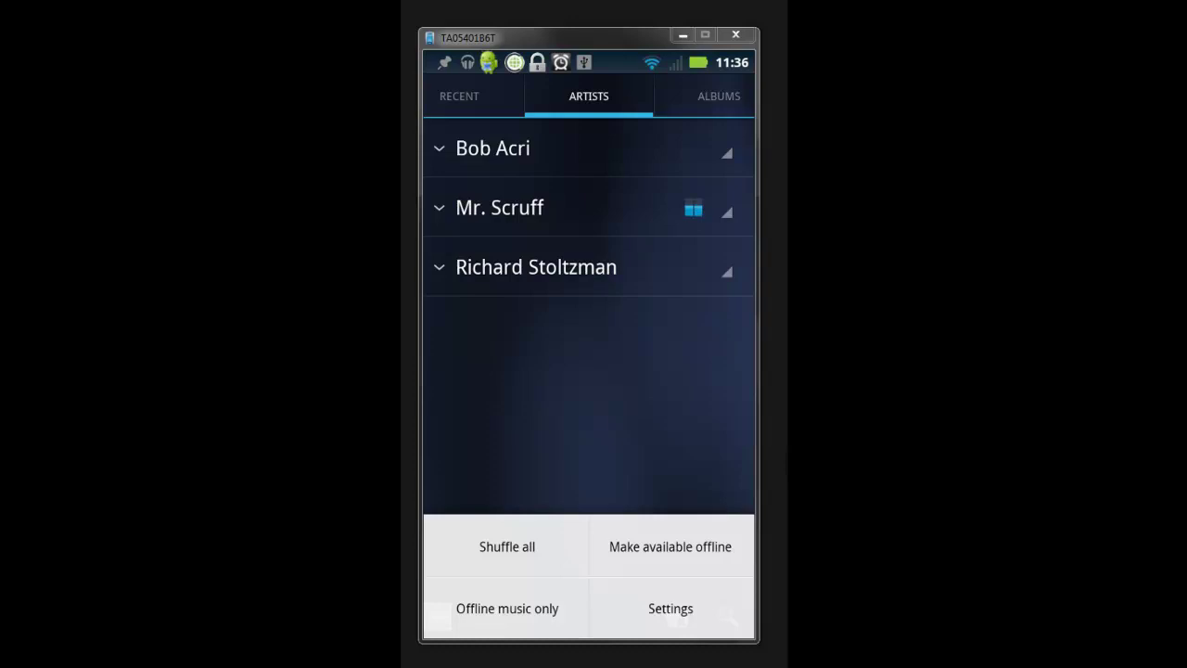
click(670, 608)
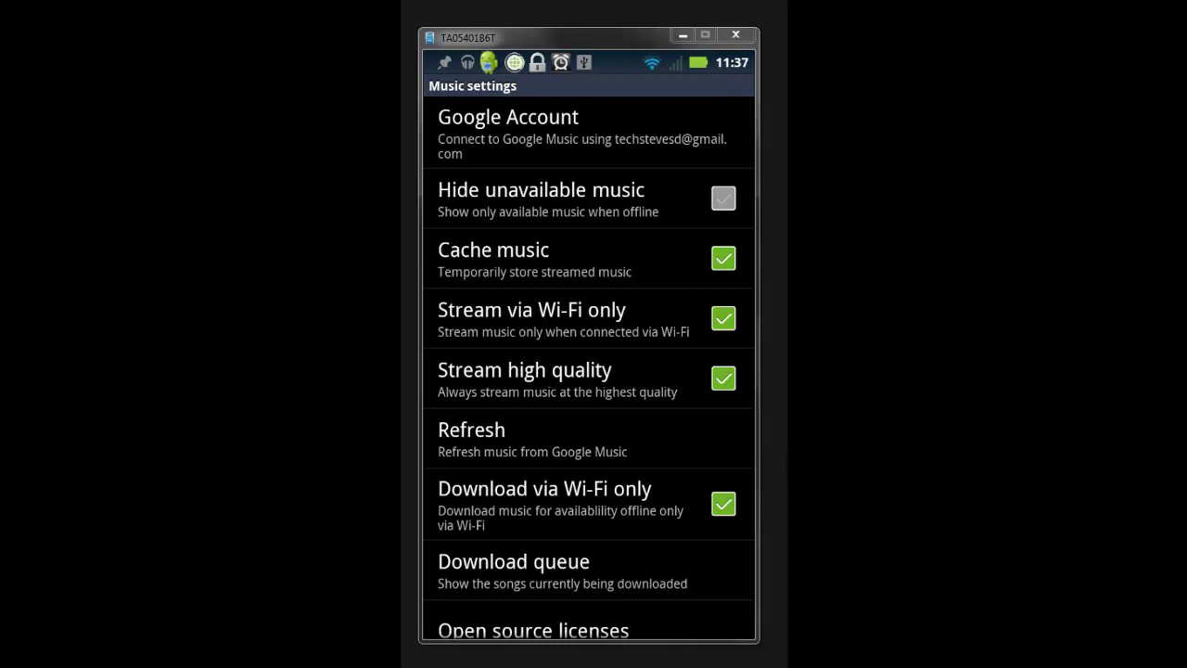
scroll(589, 370, down, 3)
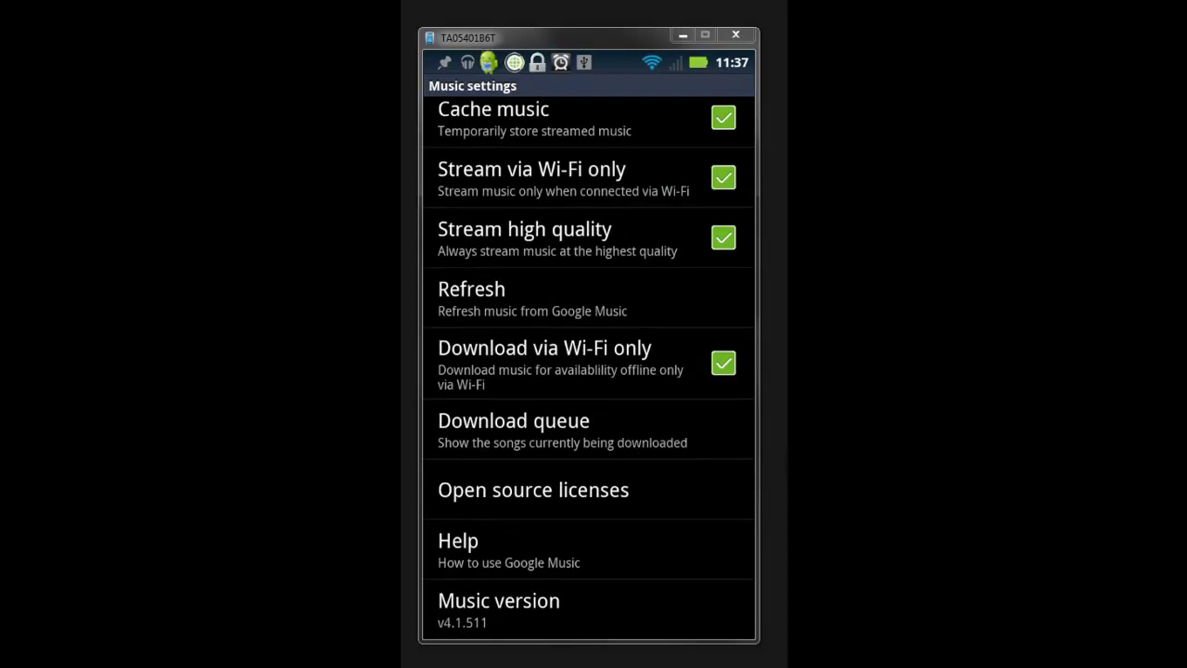
scroll(589, 371, up, 3)
key(Escape)
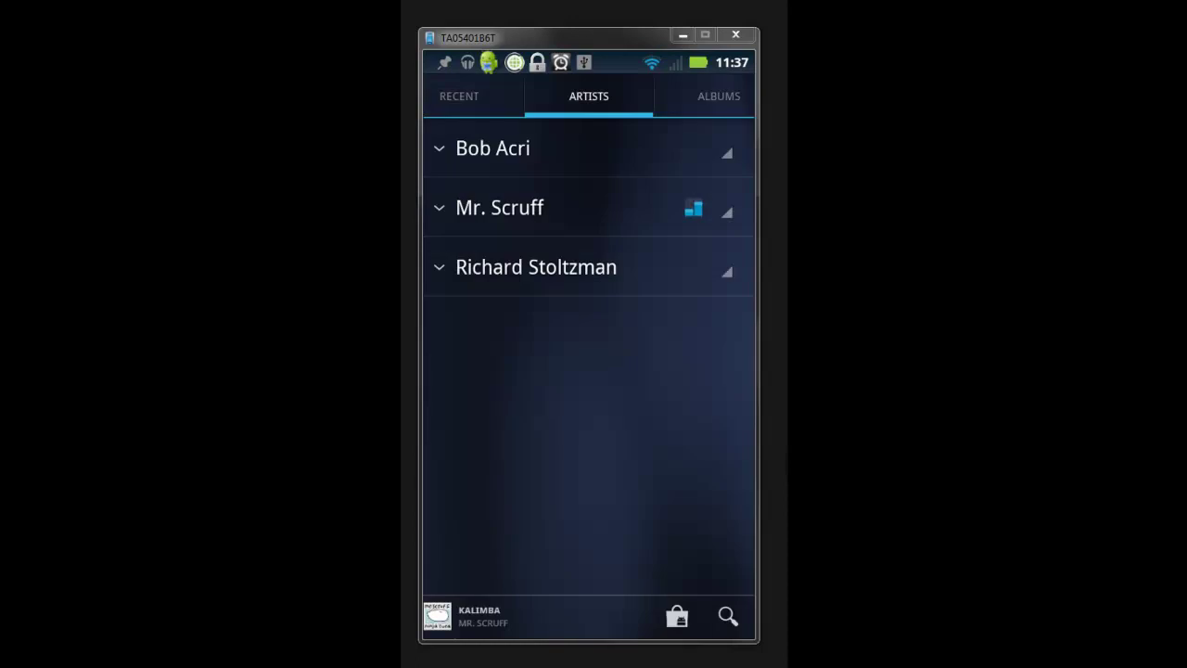
- Open the Bob Acri album and look at the options for Sleep Away without choosing any
key(Right)
key(Right)
key(Right)
key(Down)
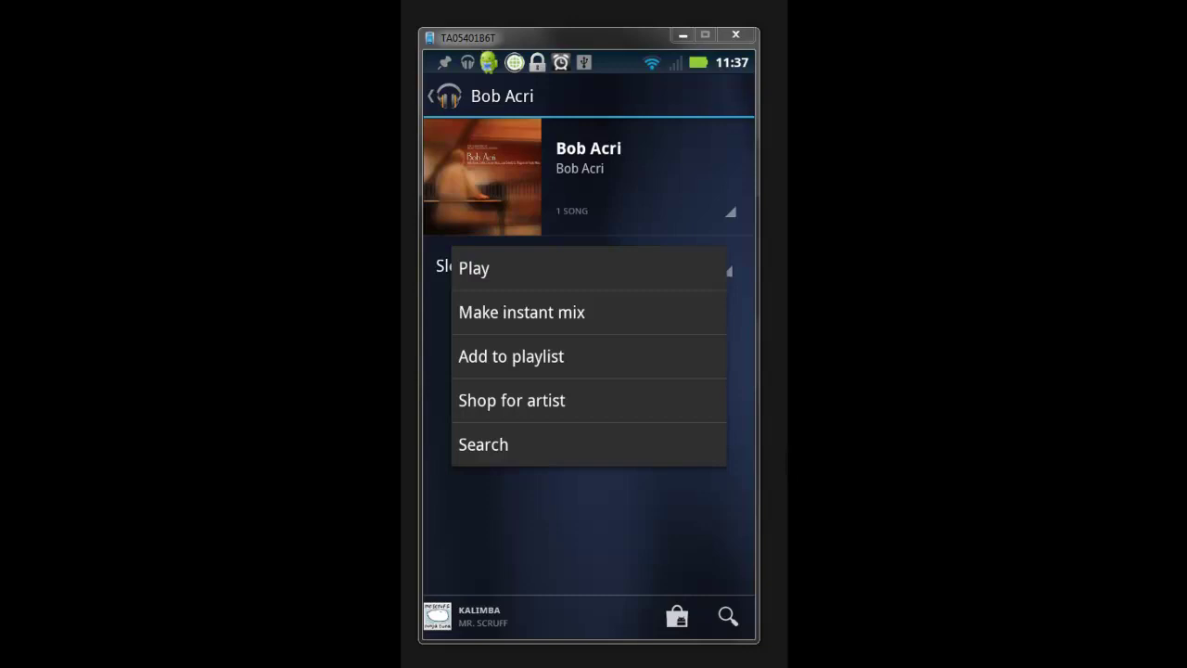
key(Escape)
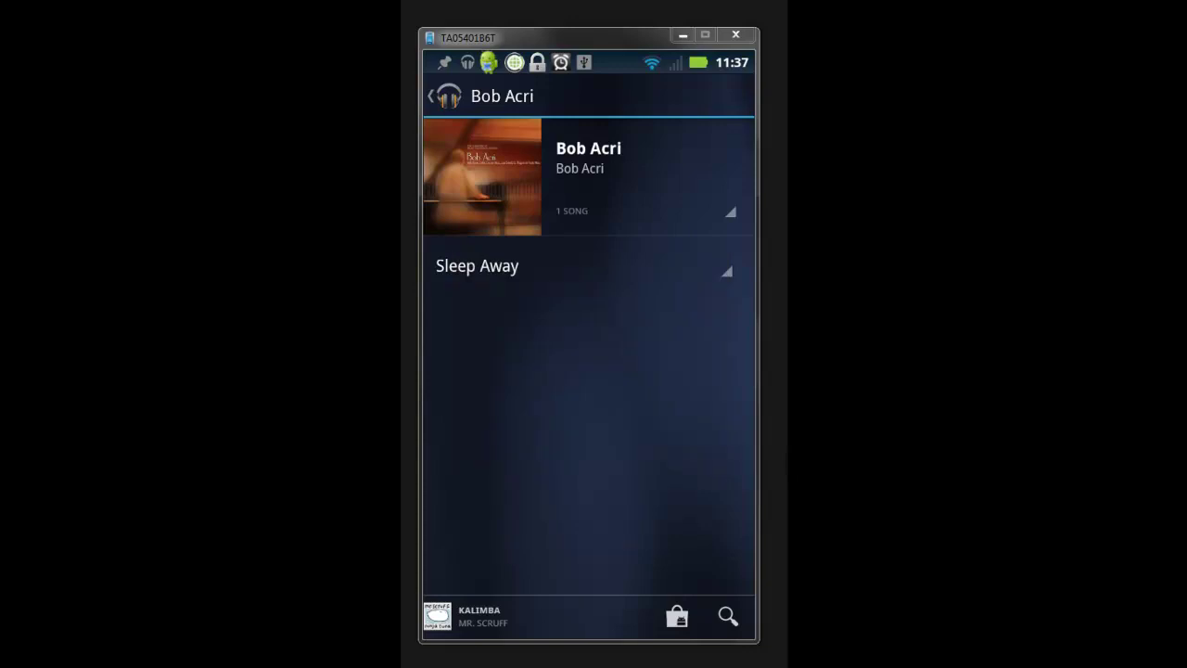
- Shop for the artist Bob Acri from the album's options and browse the Google Shopping results
click(730, 212)
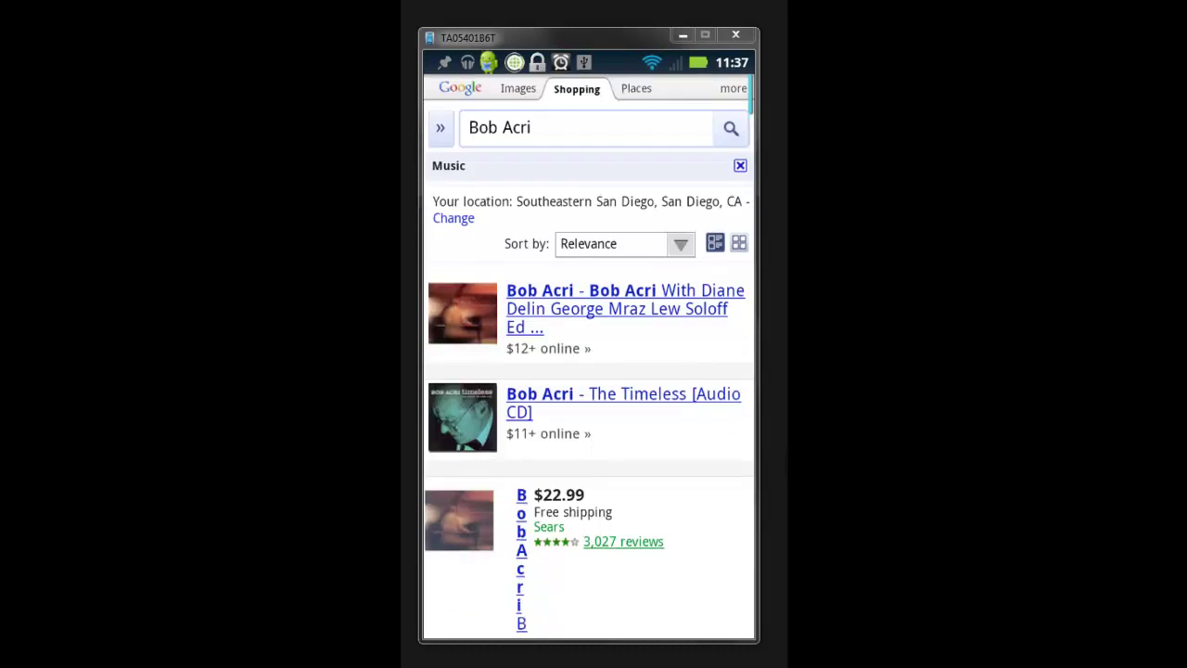
scroll(589, 371, down, 2)
scroll(589, 371, down, 5)
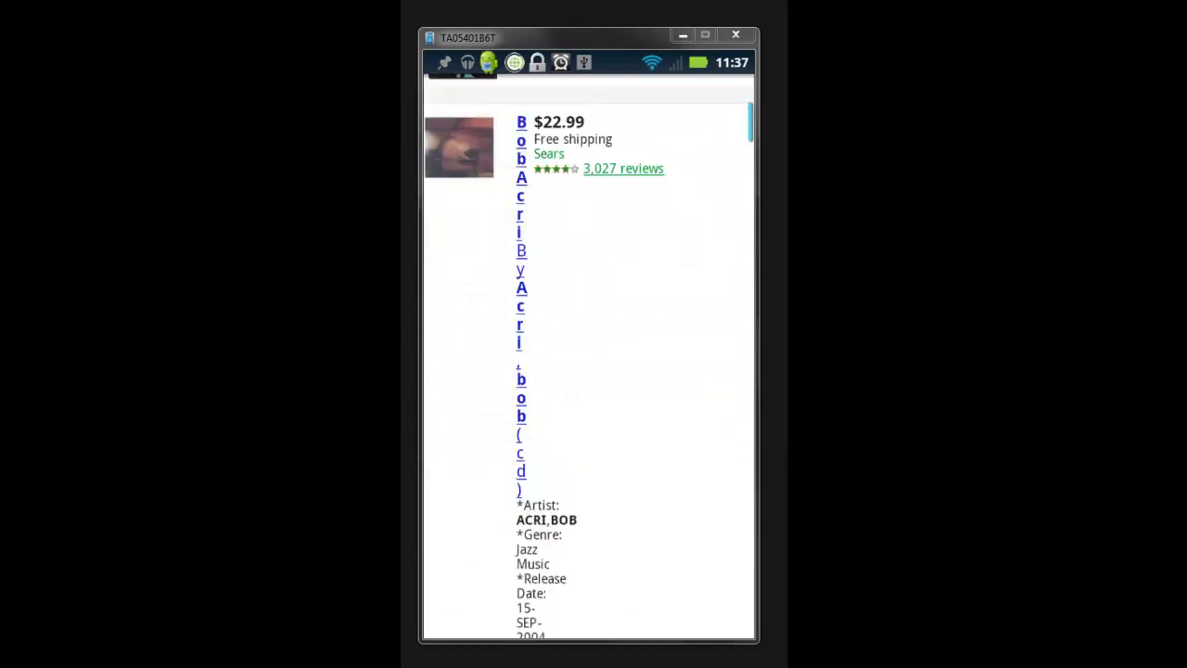
scroll(589, 371, up, 3)
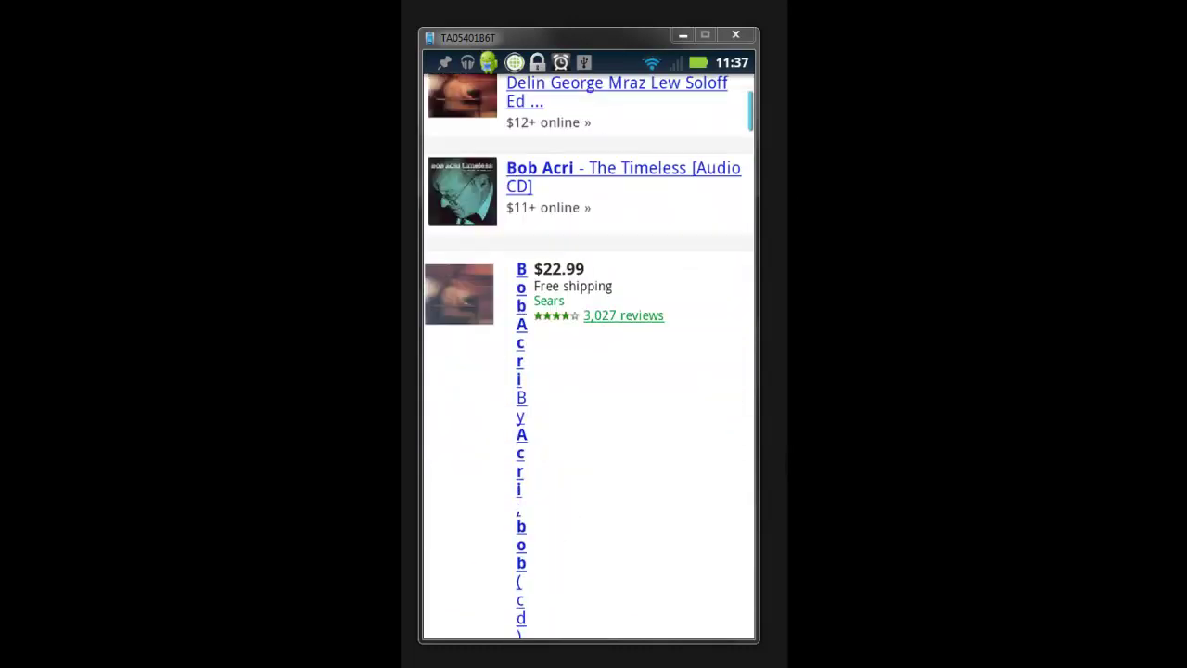
scroll(589, 371, up, 5)
scroll(589, 371, down, 5)
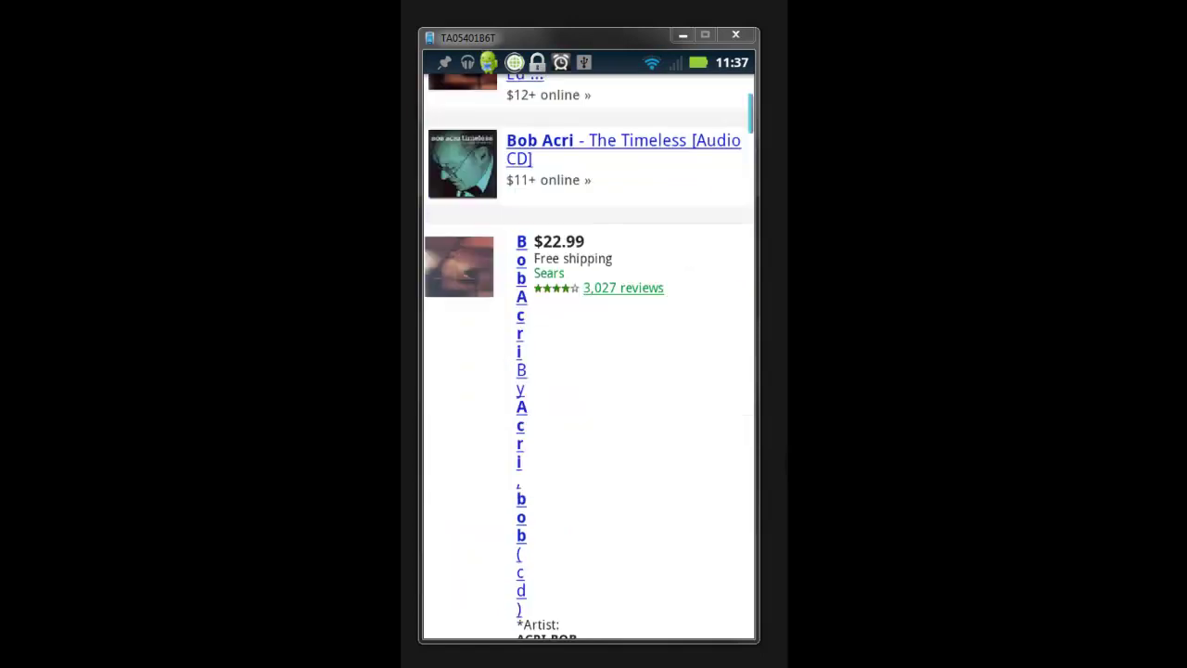
scroll(589, 371, down, 5)
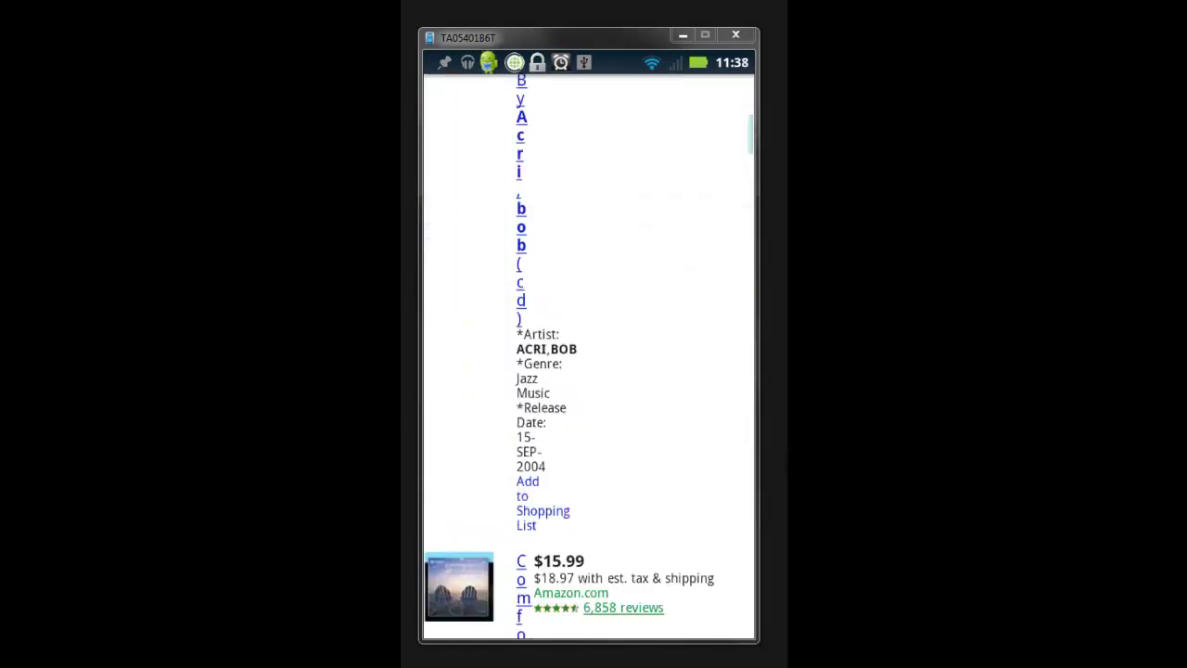
- Leave the shopping results and return to the song Kalimba in the Music app through the phone's notifications
key(Escape)
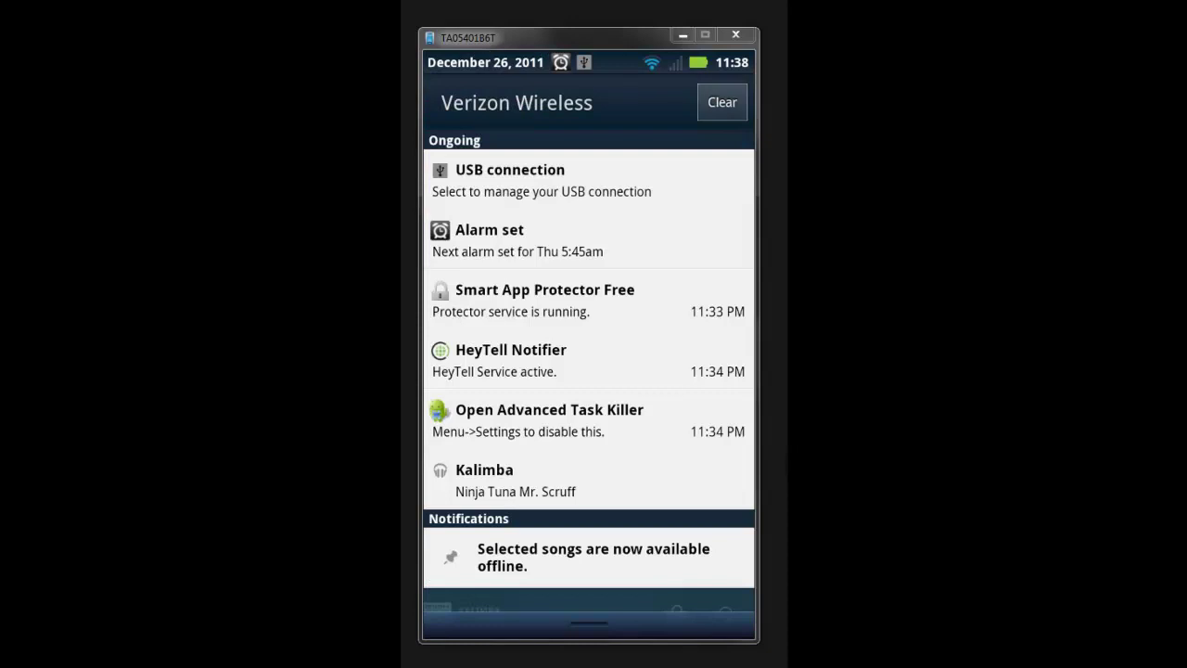
click(556, 481)
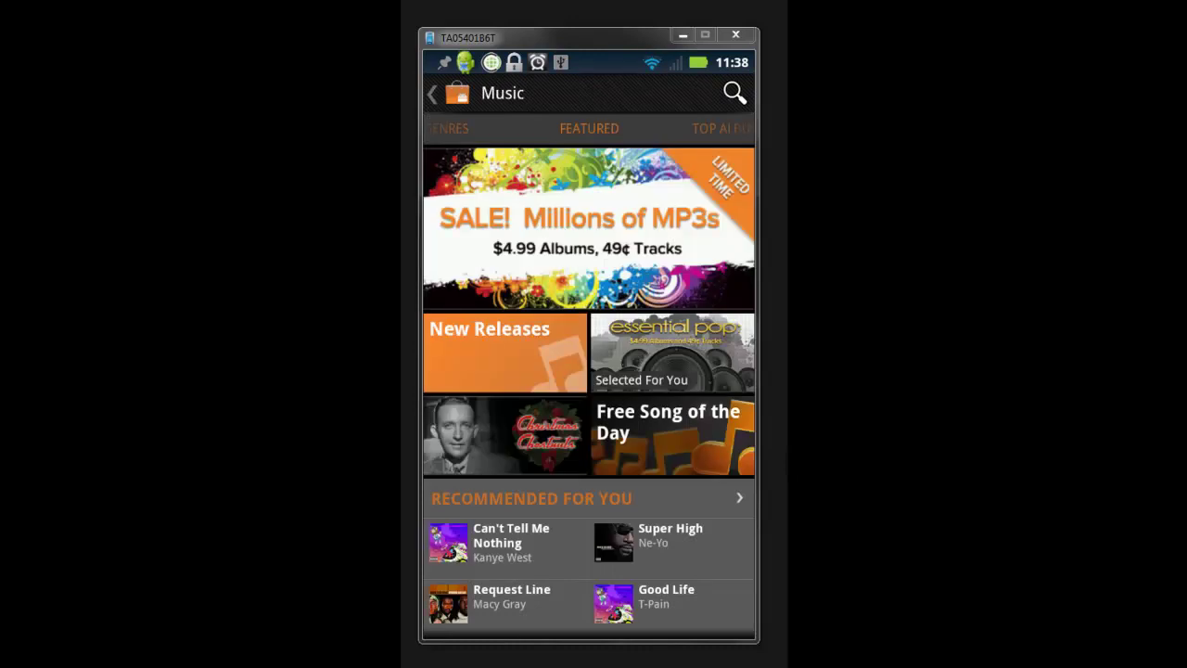
- Browse the music store's featured page and top albums list, and open the top songs list
scroll(590, 390, down, 3)
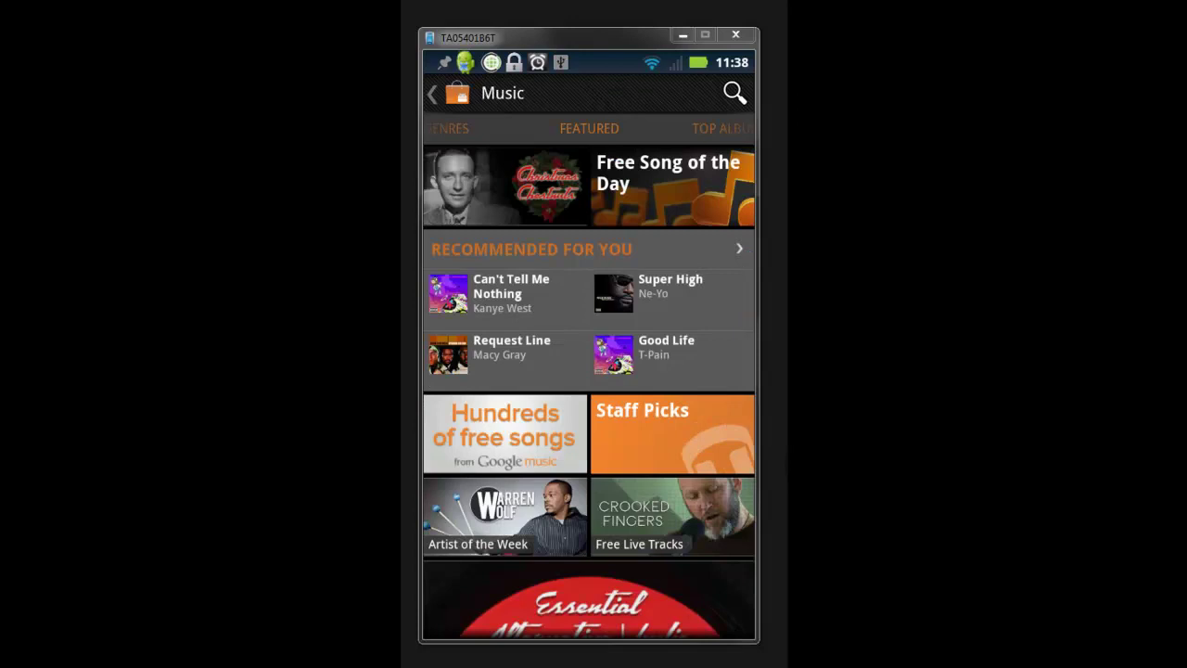
click(722, 128)
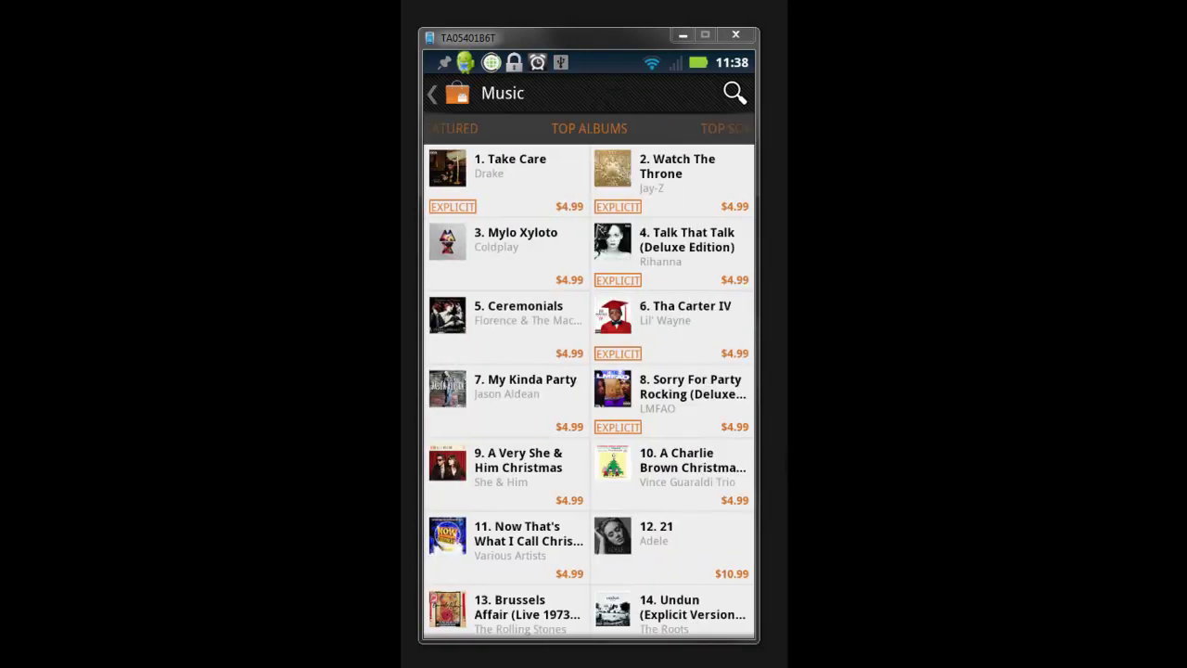
scroll(589, 390, down, 3)
scroll(589, 389, down, 5)
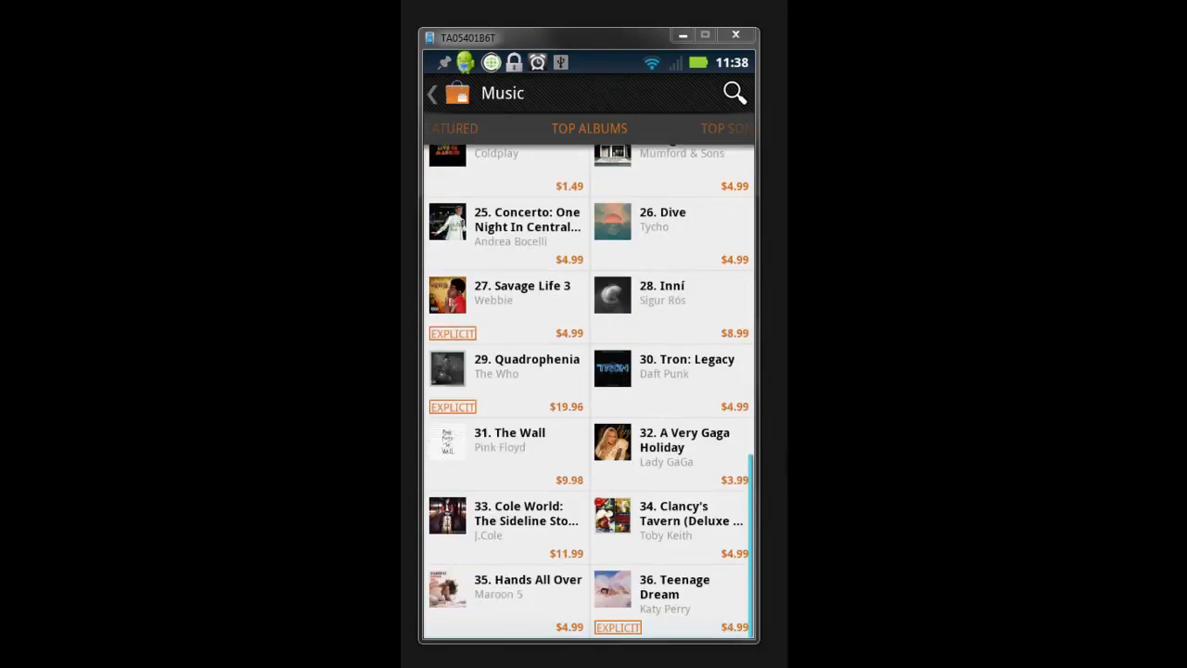
click(726, 128)
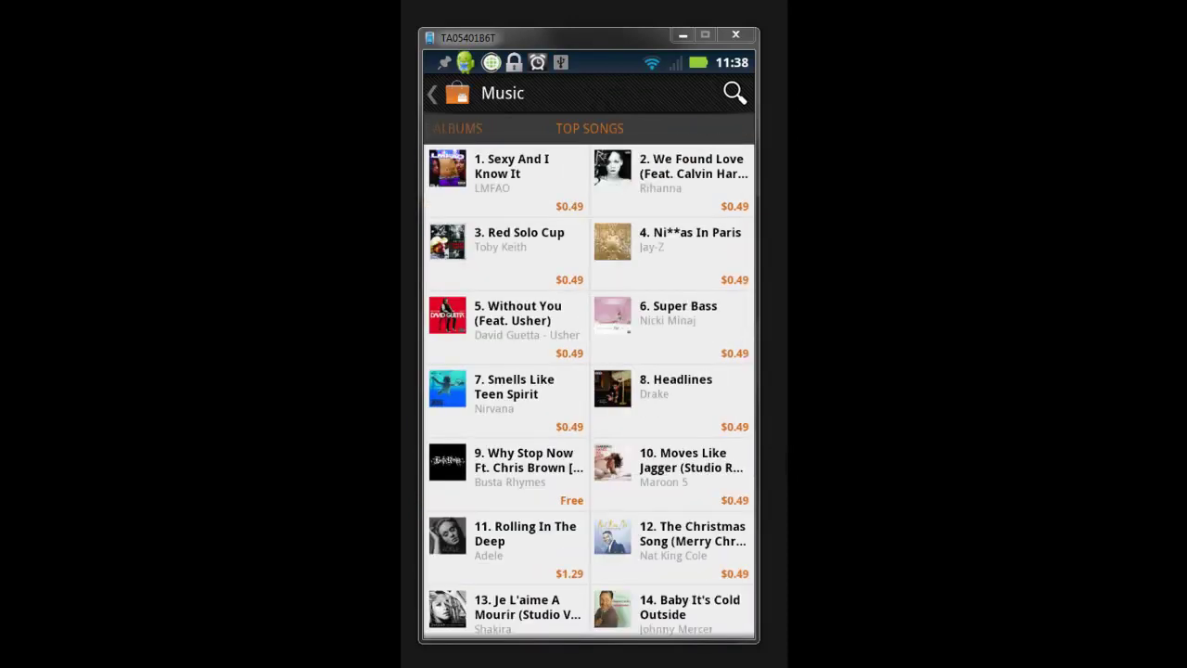